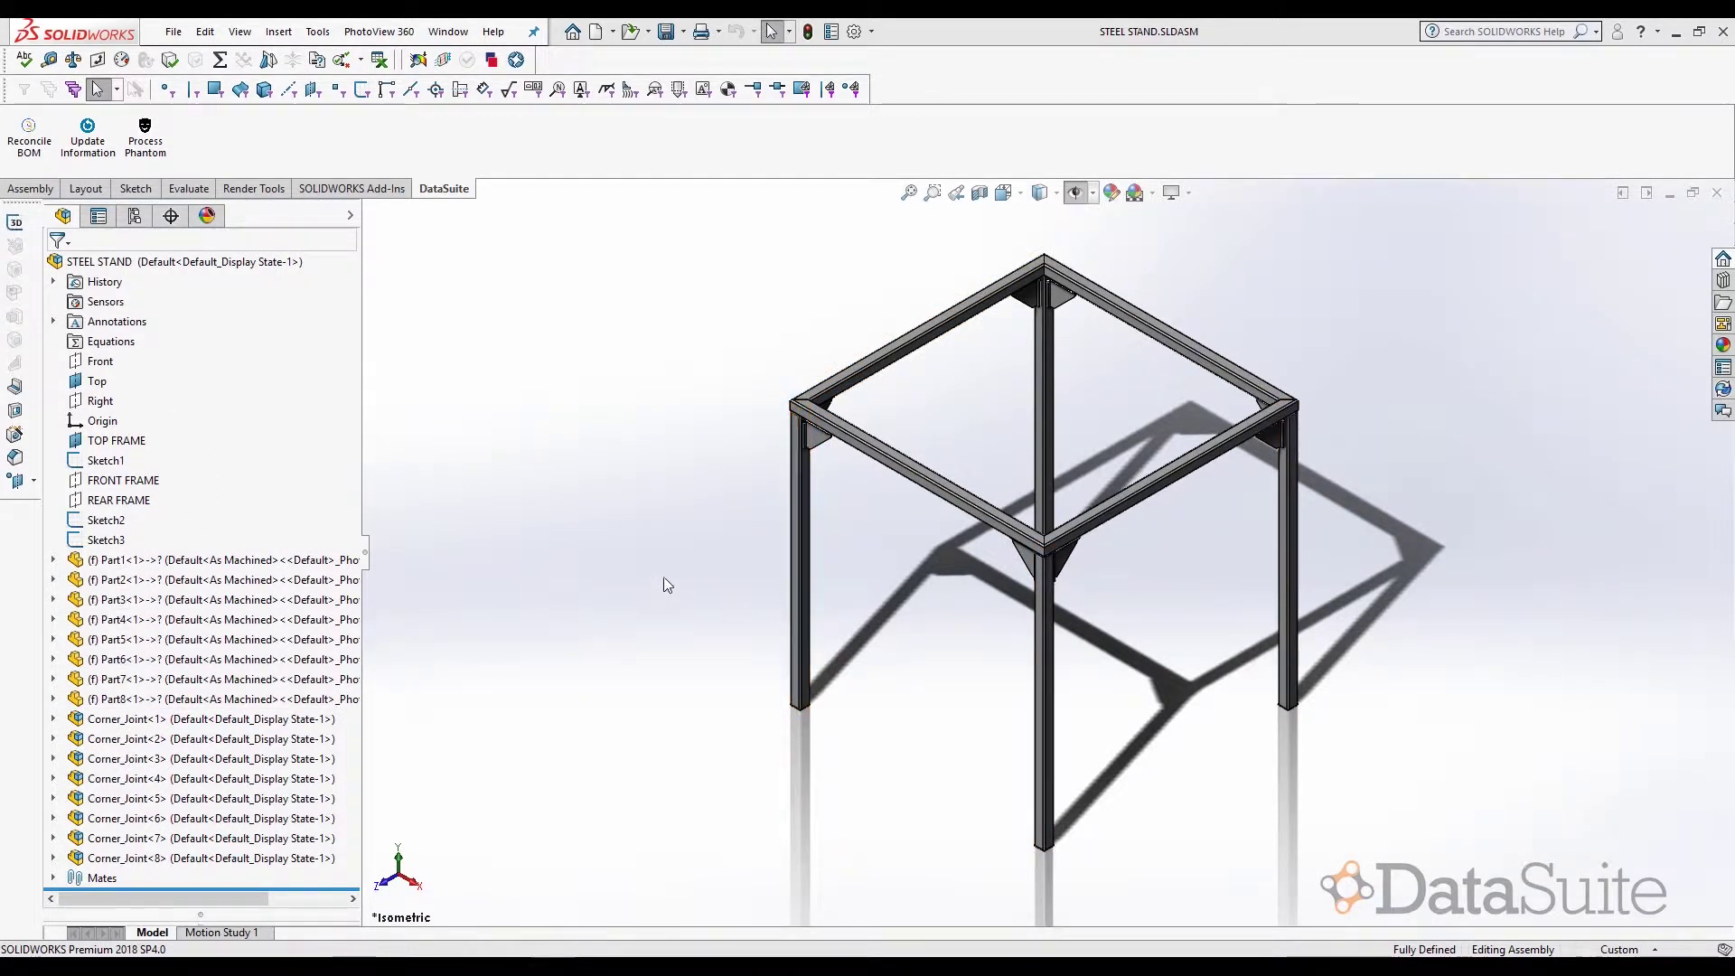
- Highlight the stand's legs, top frame and all eight corner joints from the tree
{"action": "left_click", "coordinate": [194, 579]}
{"action": "left_click", "coordinate": [212, 620]}
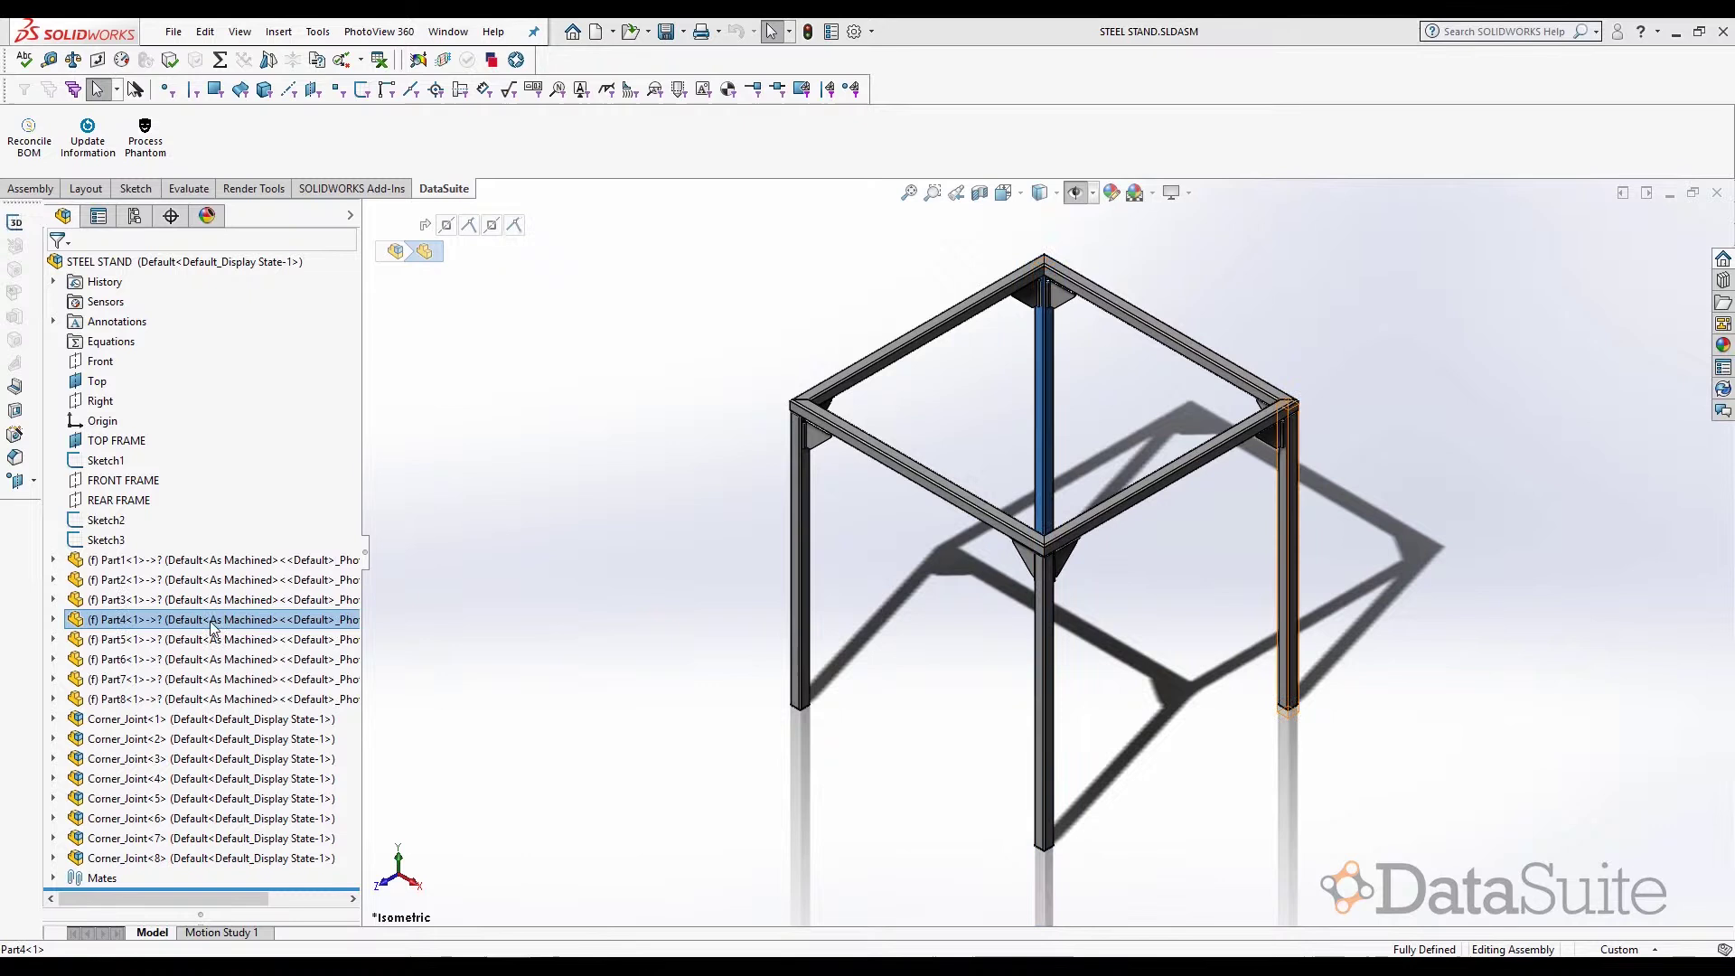
{"action": "left_click", "coordinate": [208, 638]}
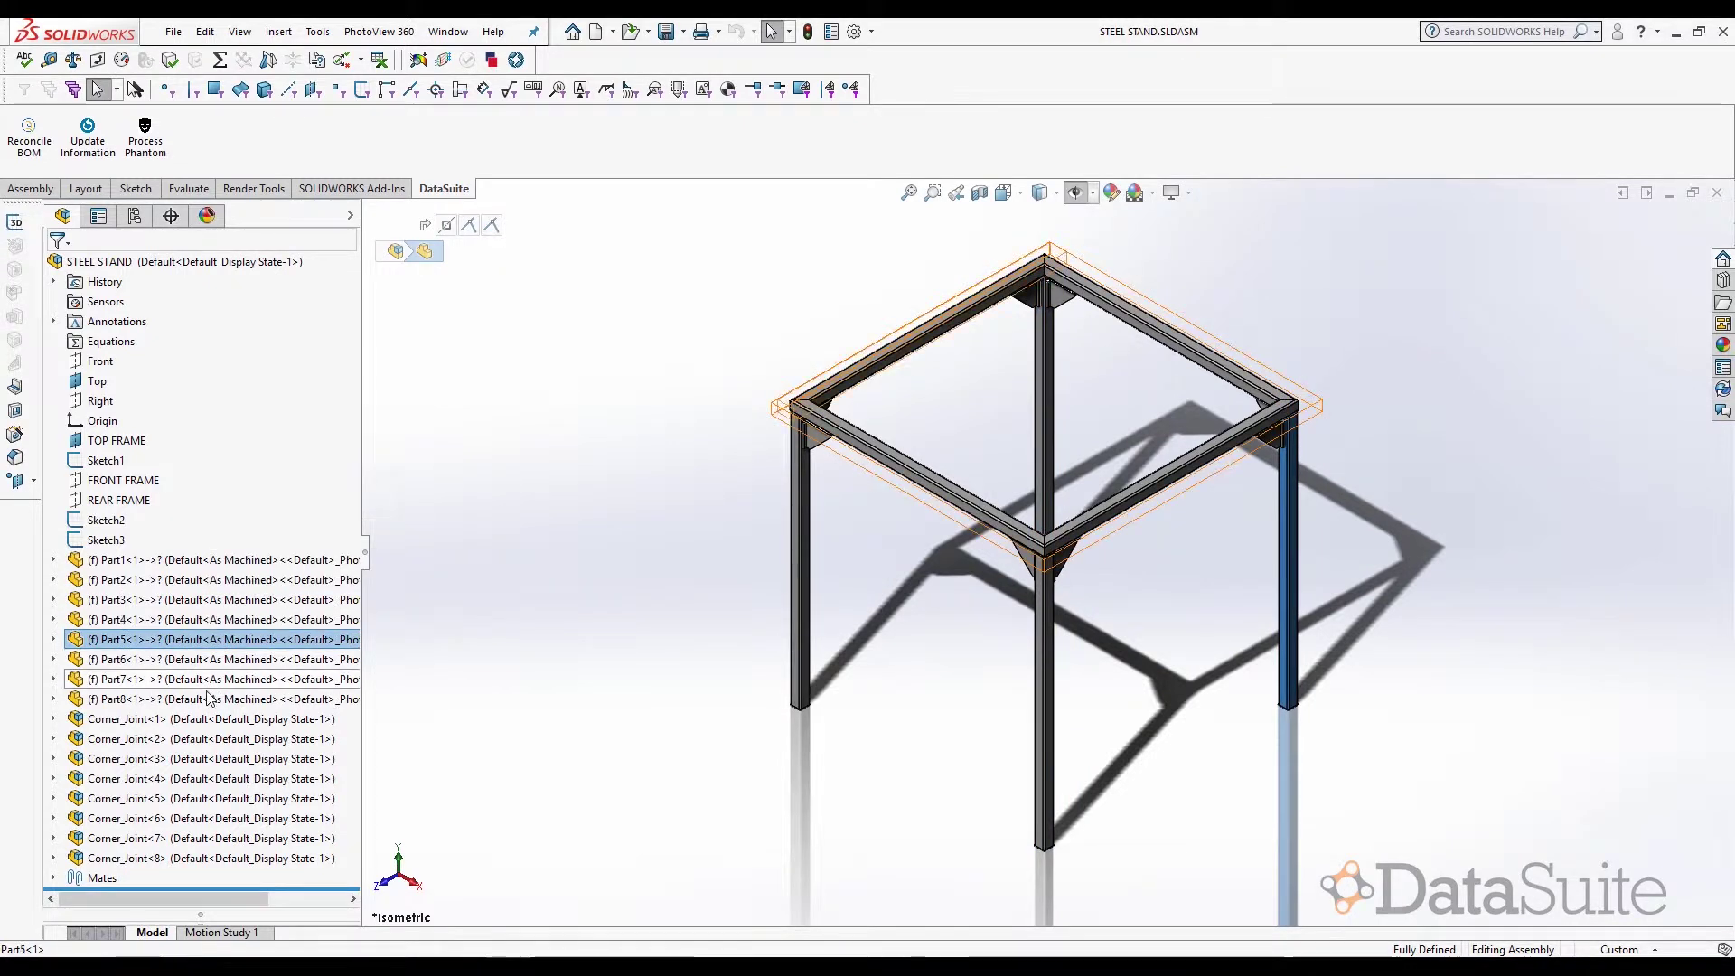
{"action": "left_click", "coordinate": [210, 698], "text": "shift"}
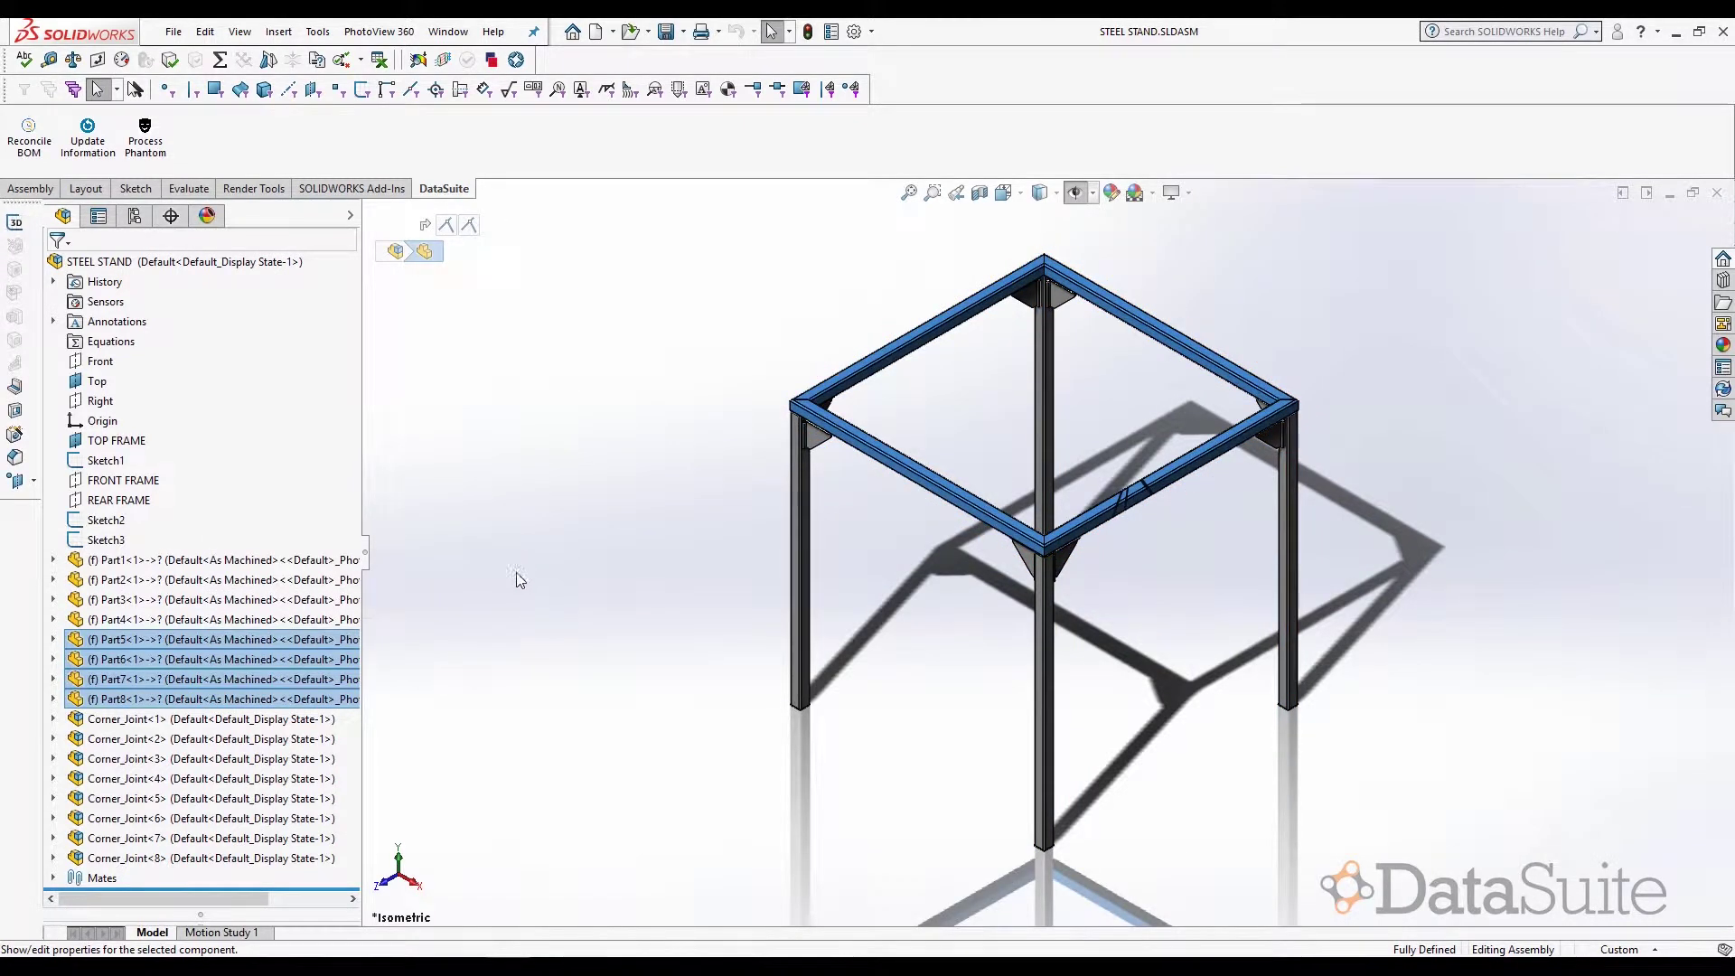
{"action": "left_click", "coordinate": [198, 723]}
{"action": "left_click", "coordinate": [212, 858], "text": "shift"}
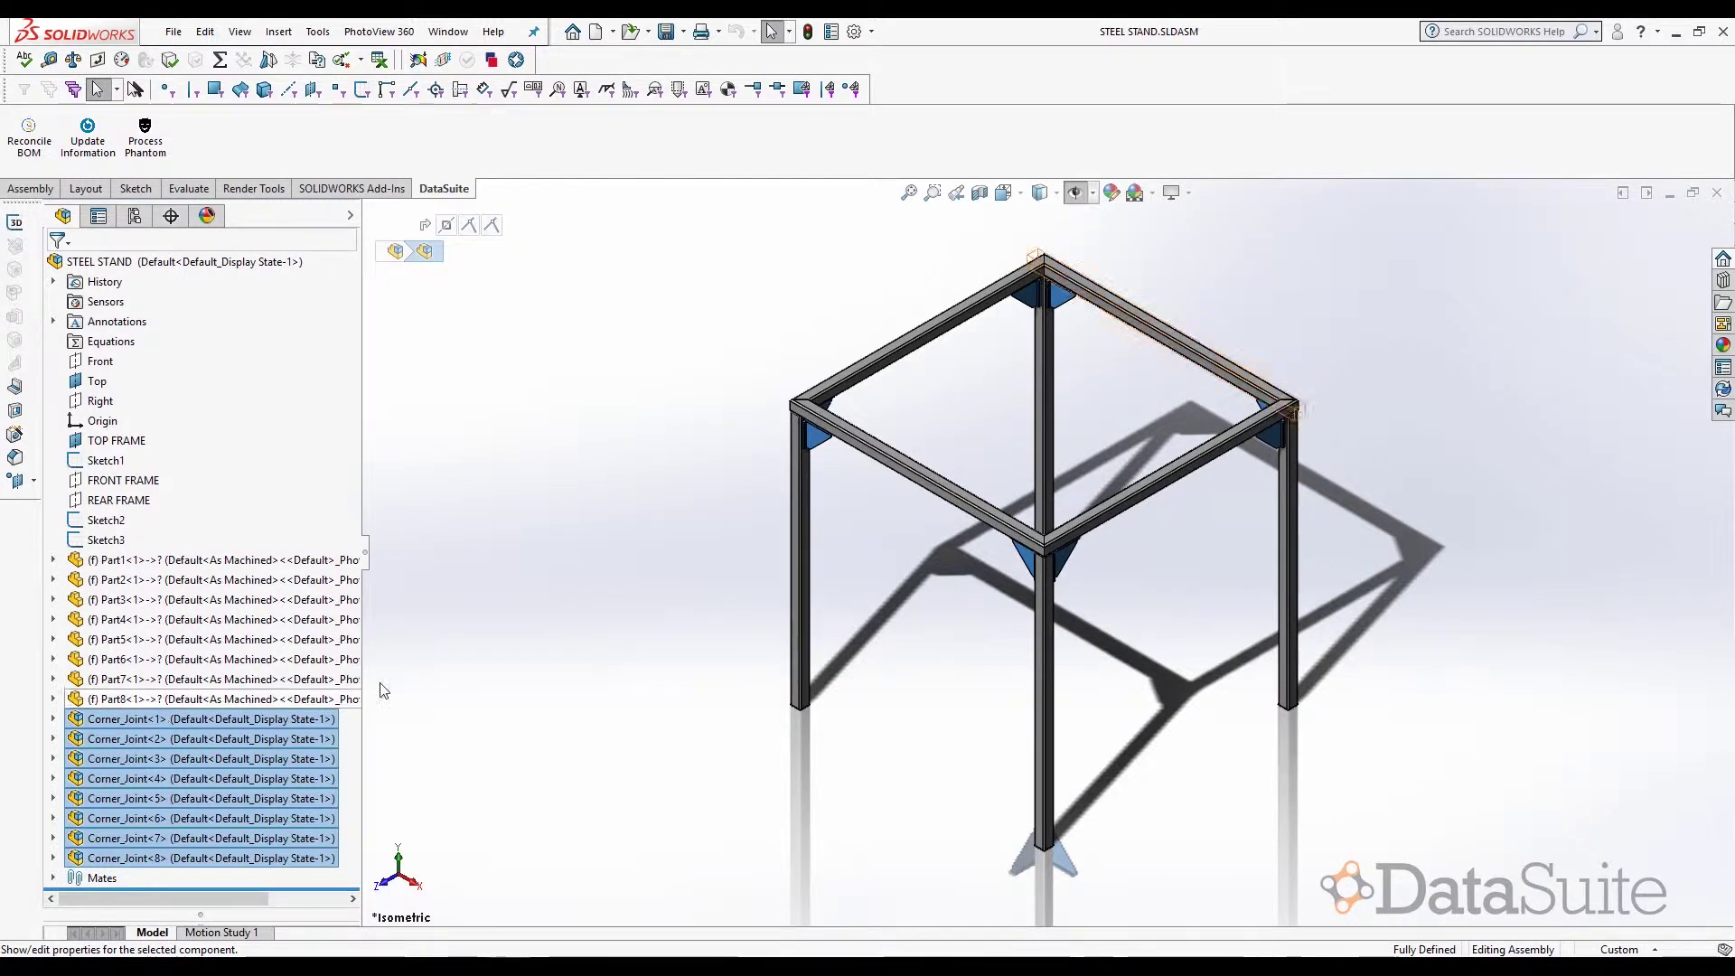
{"action": "left_click", "coordinate": [412, 676]}
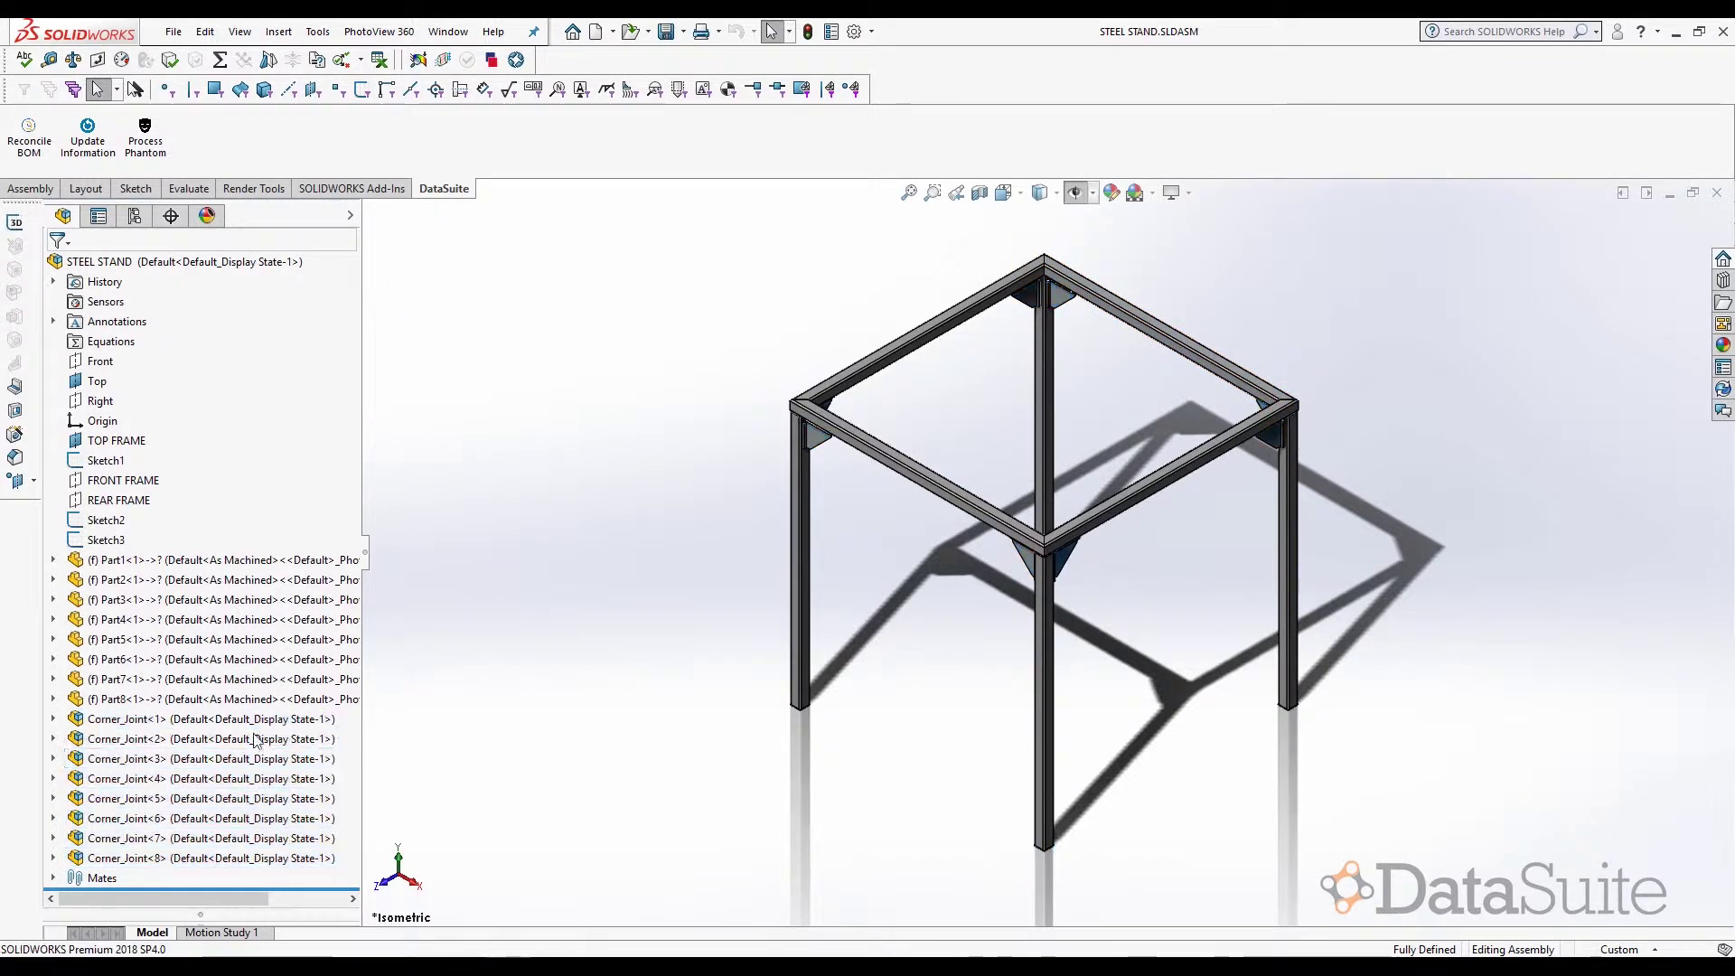
- Open Corner_Joint<1> as its own assembly and inspect its corner plate and two weld pieces
{"action": "right_click", "coordinate": [158, 723]}
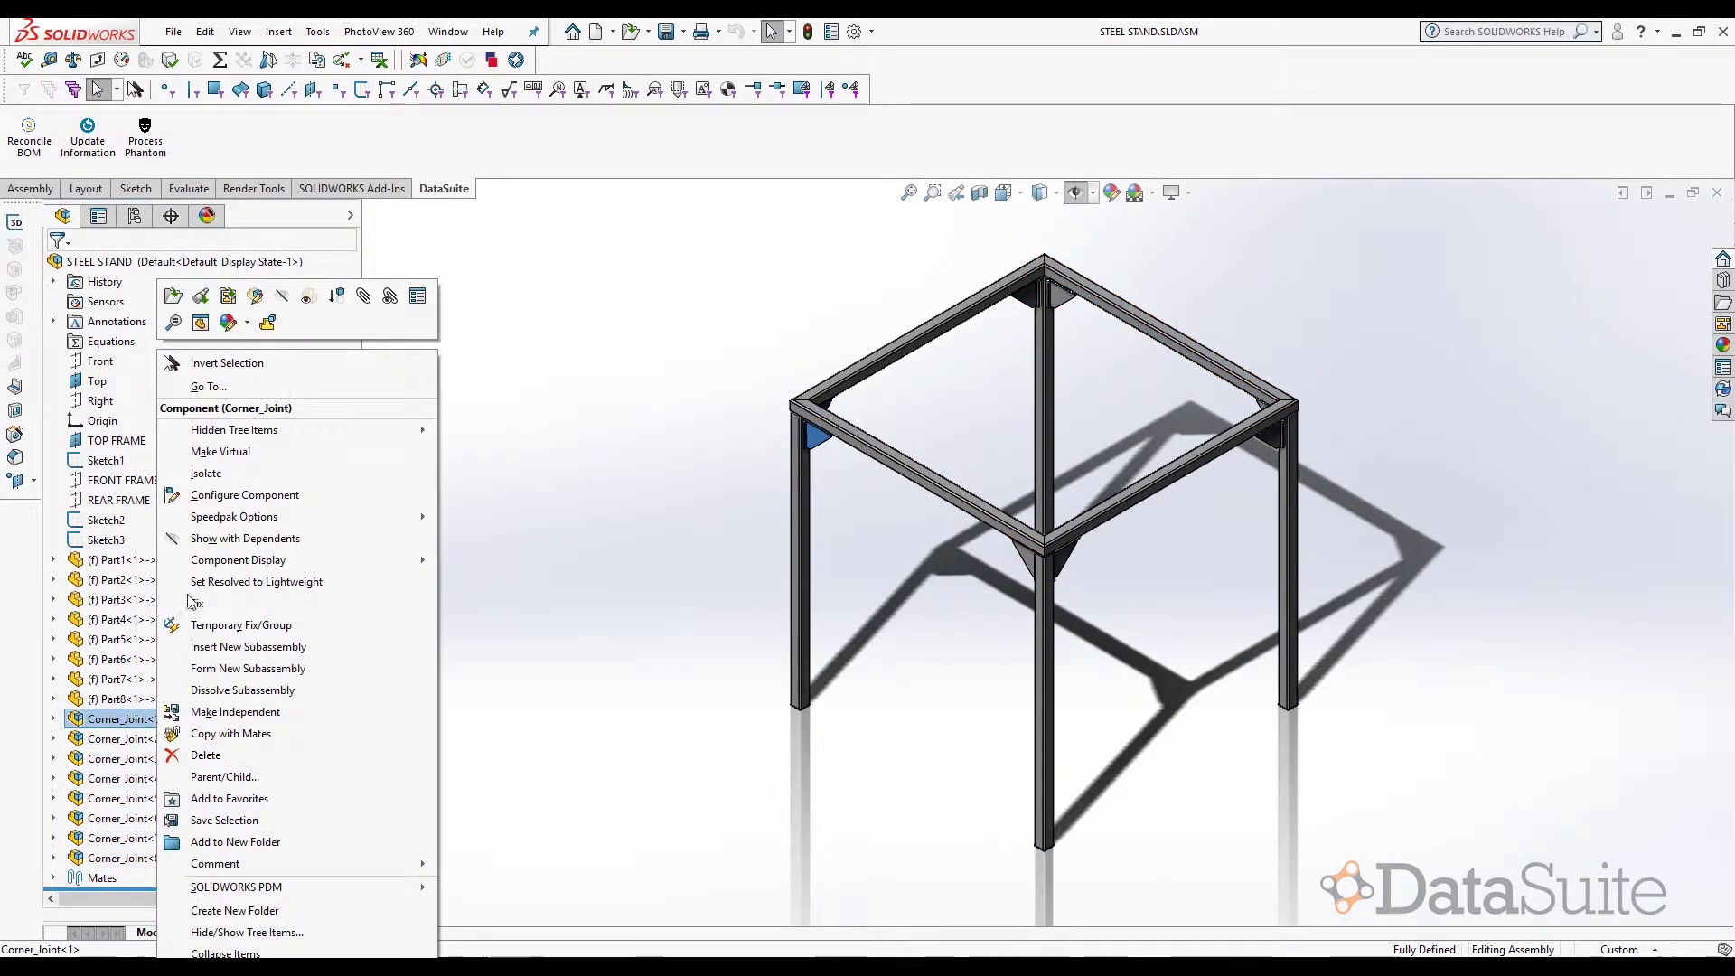
{"action": "left_click", "coordinate": [172, 299]}
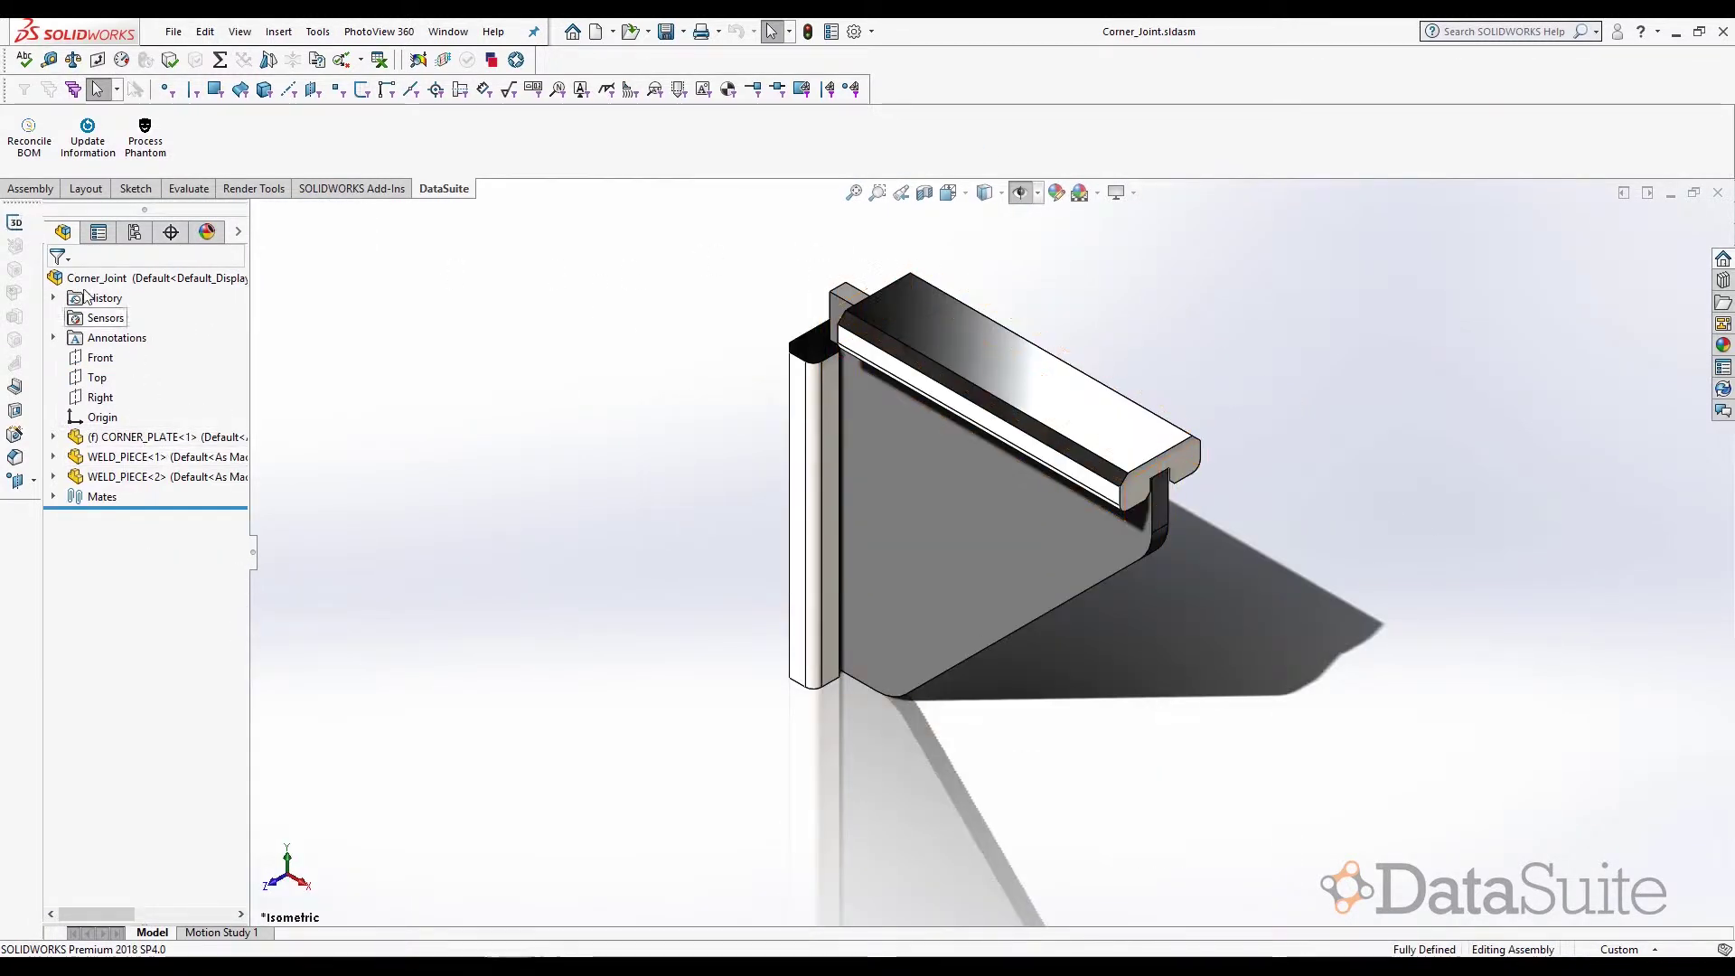
{"action": "left_click", "coordinate": [174, 439]}
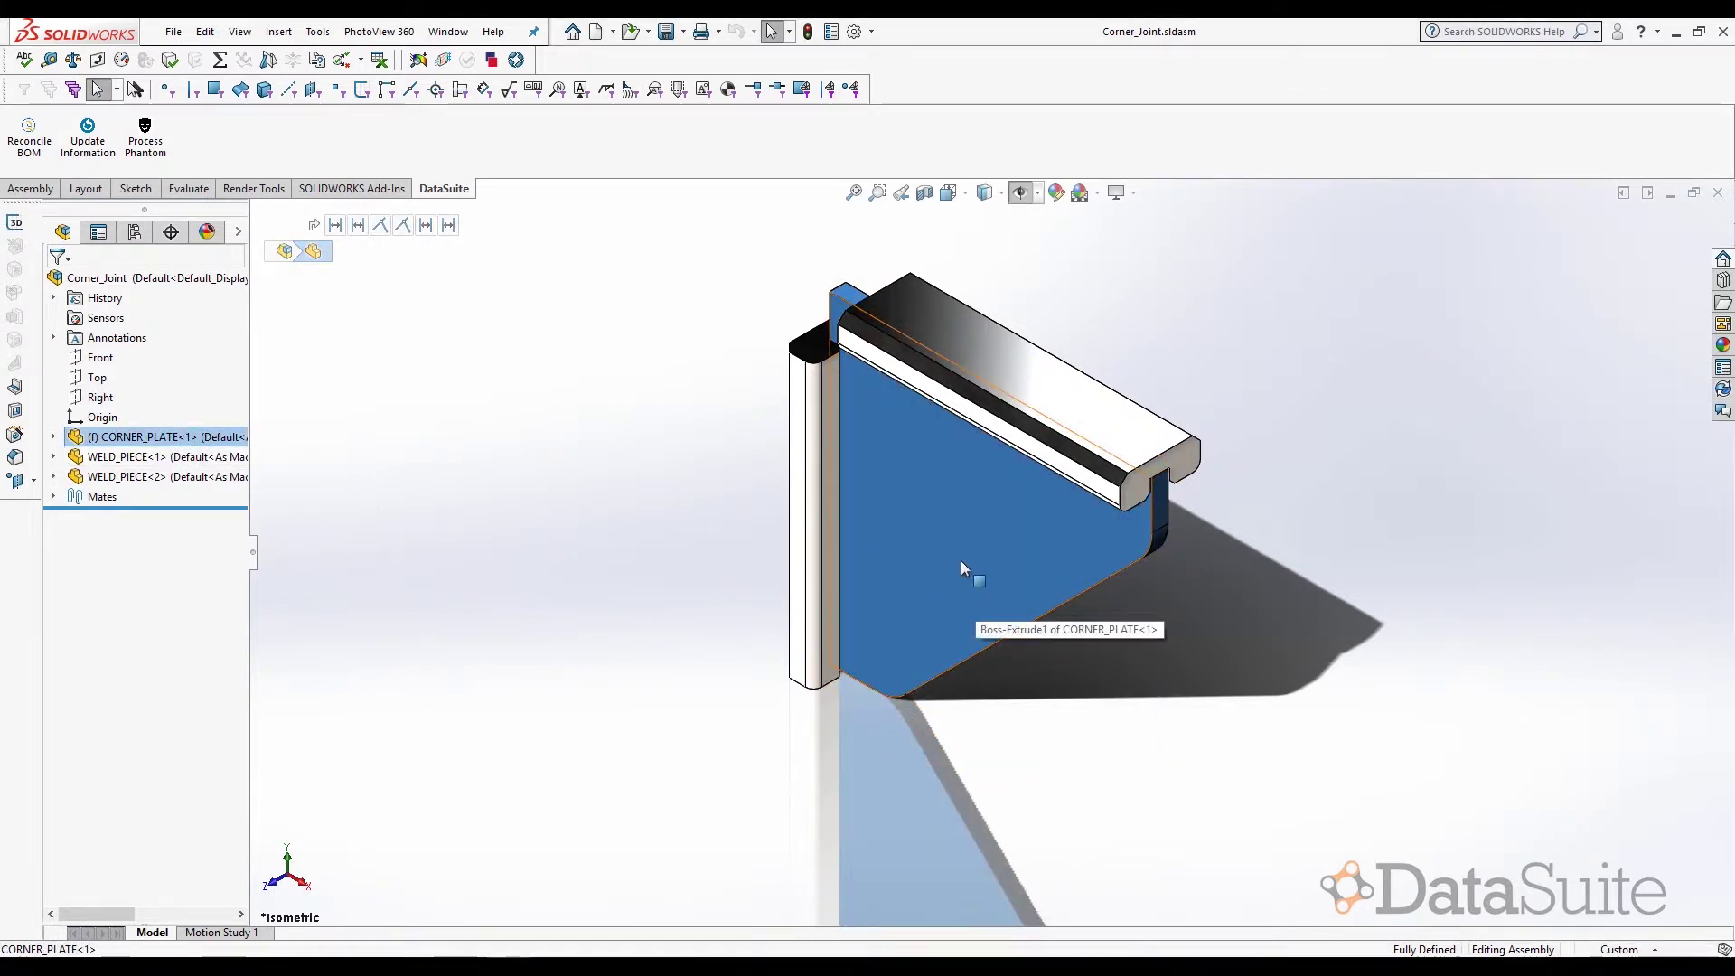
{"action": "left_click", "coordinate": [154, 457]}
{"action": "left_click", "coordinate": [160, 477], "text": "ctrl"}
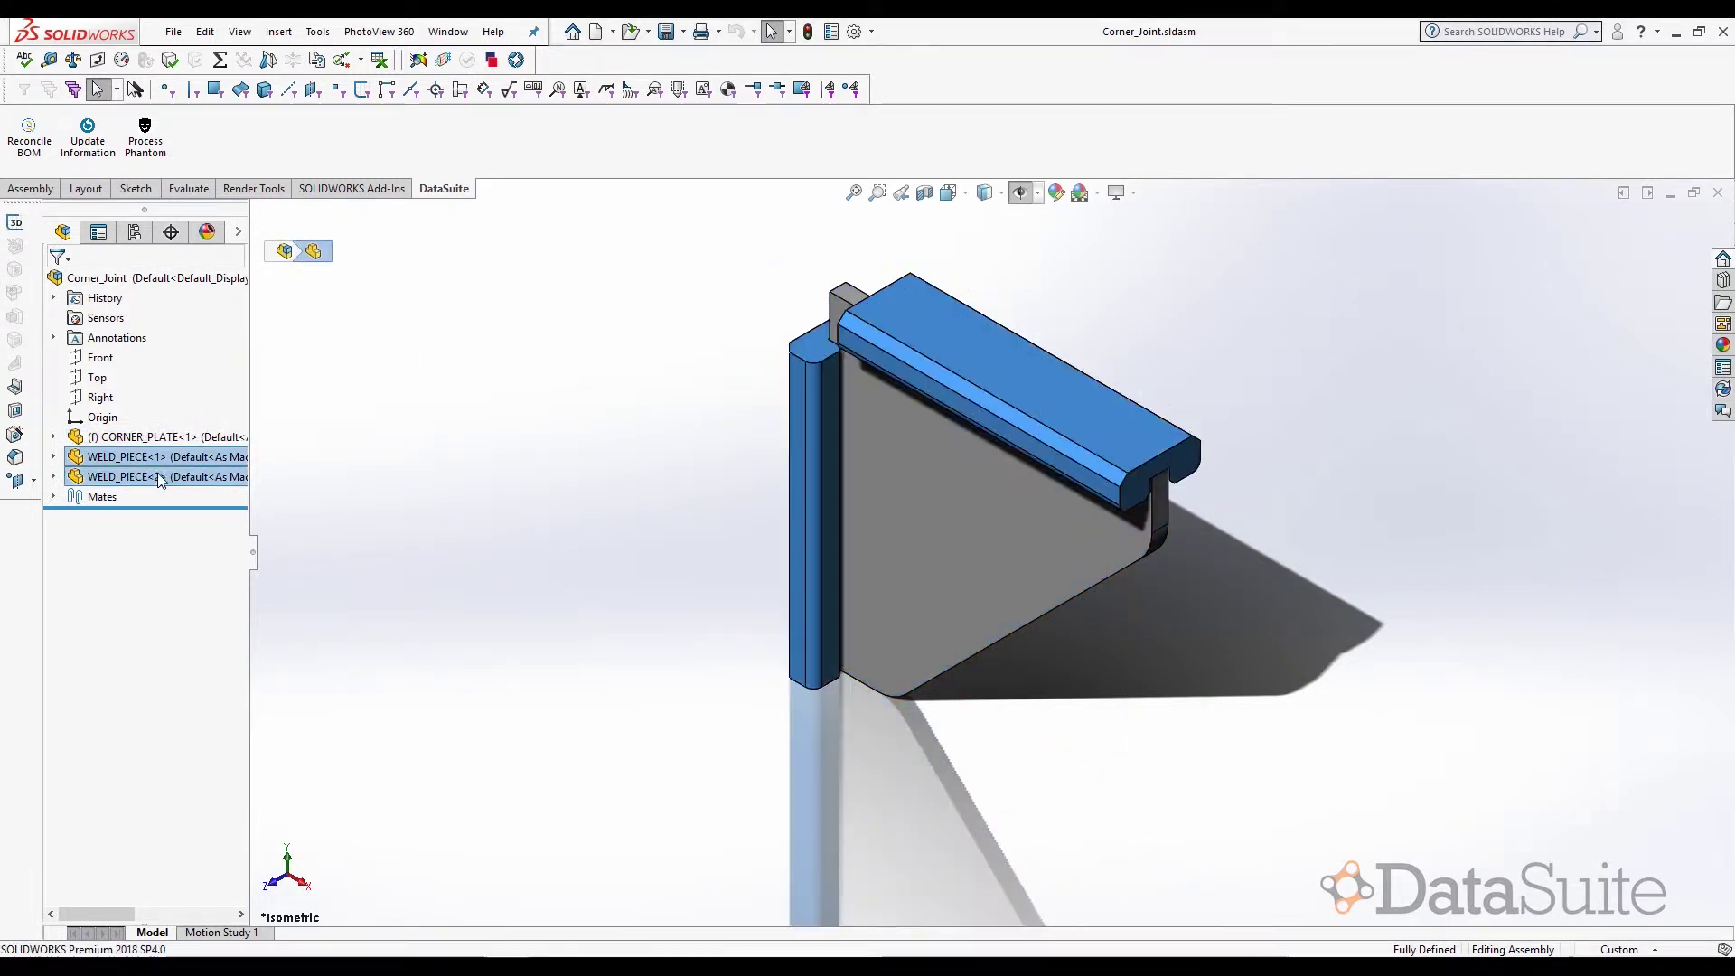
{"action": "left_click", "coordinate": [480, 464]}
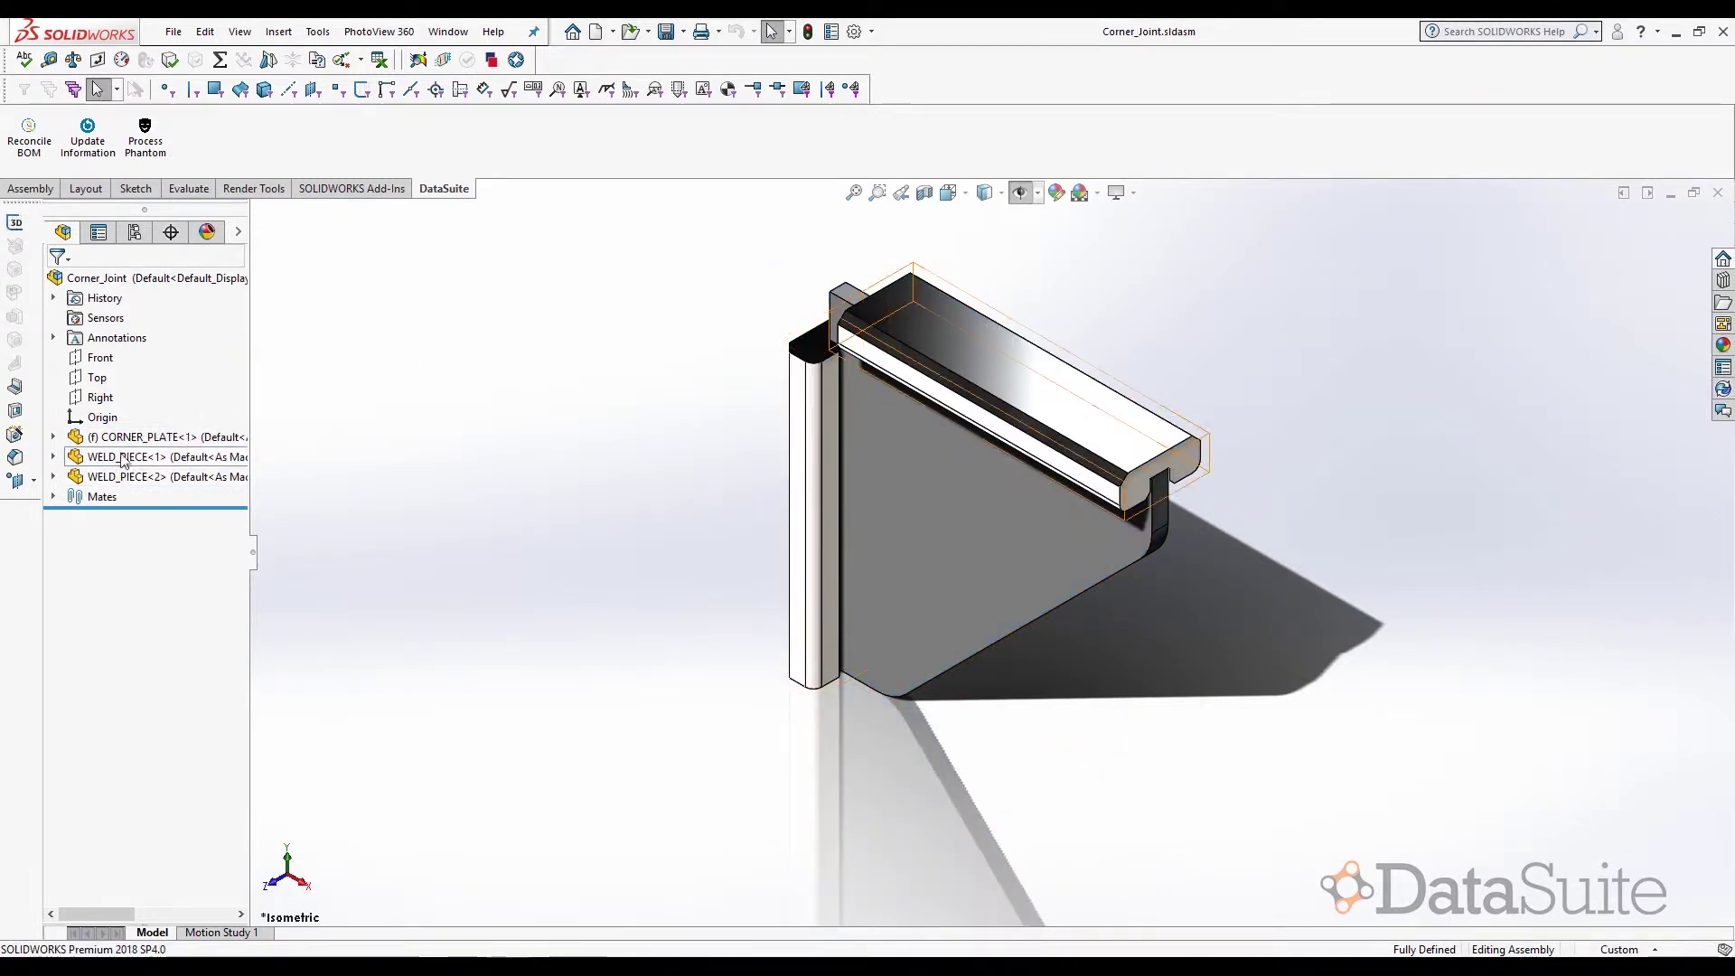
{"action": "left_click", "coordinate": [119, 285]}
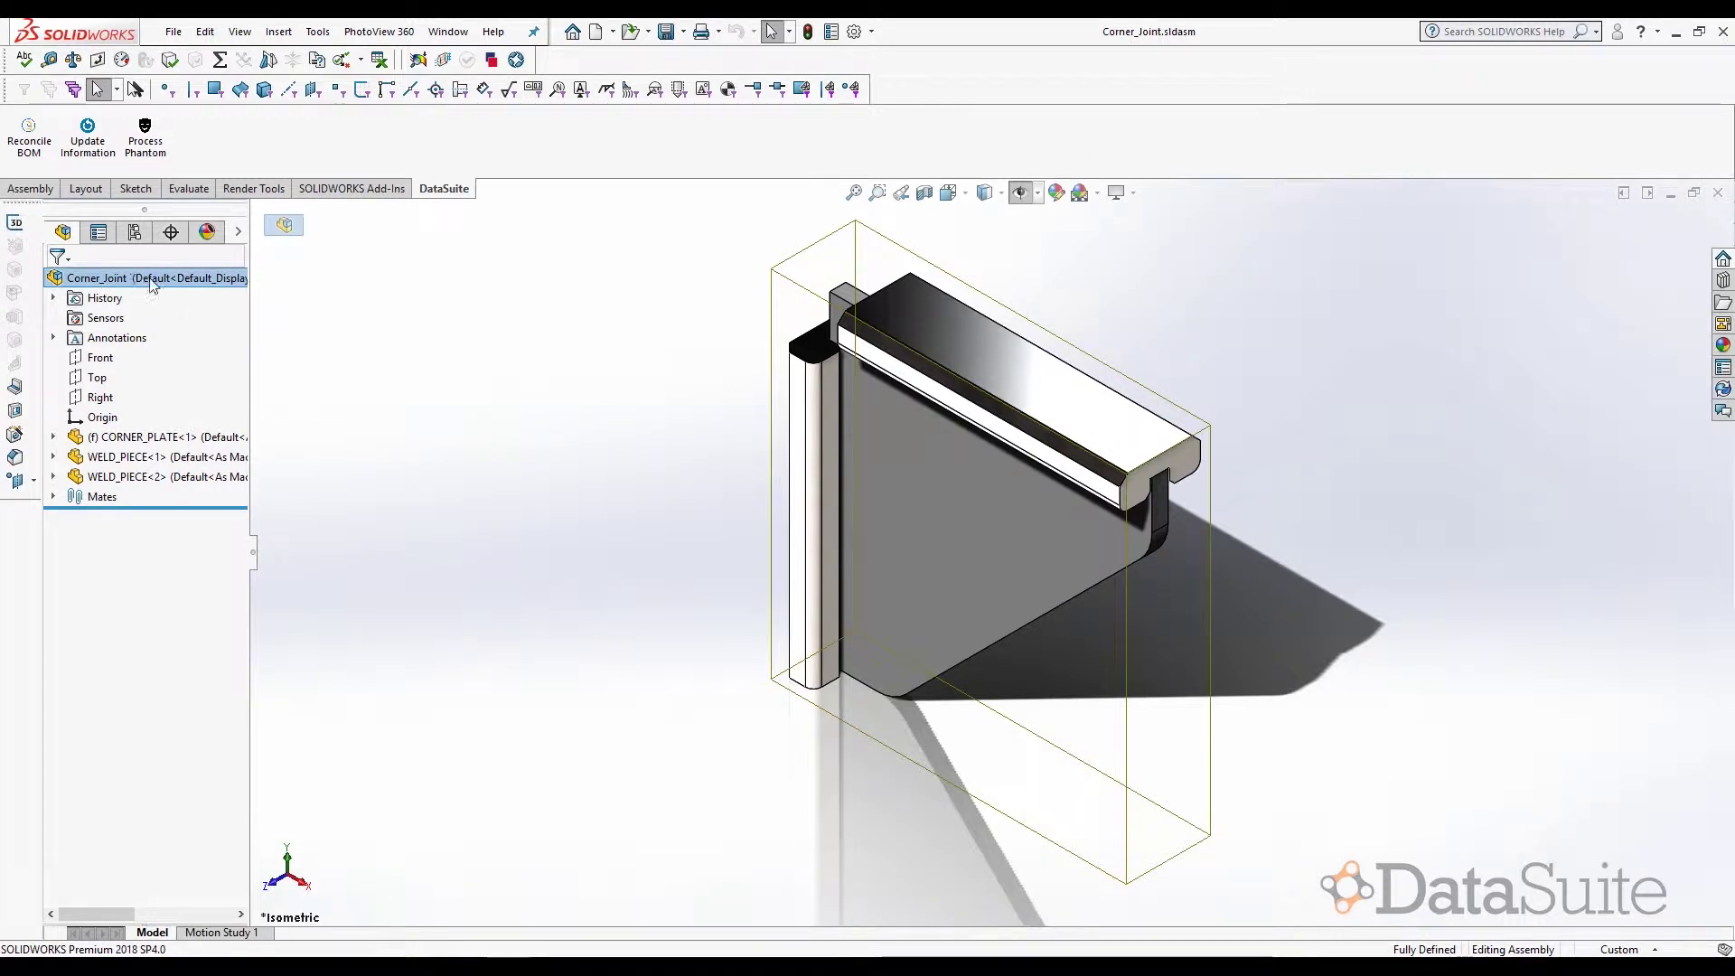
- Confirm IsPhantom is YES in Corner_Joint's custom properties, reviewing ROU_WELD, and accept
{"action": "left_click", "coordinate": [832, 32]}
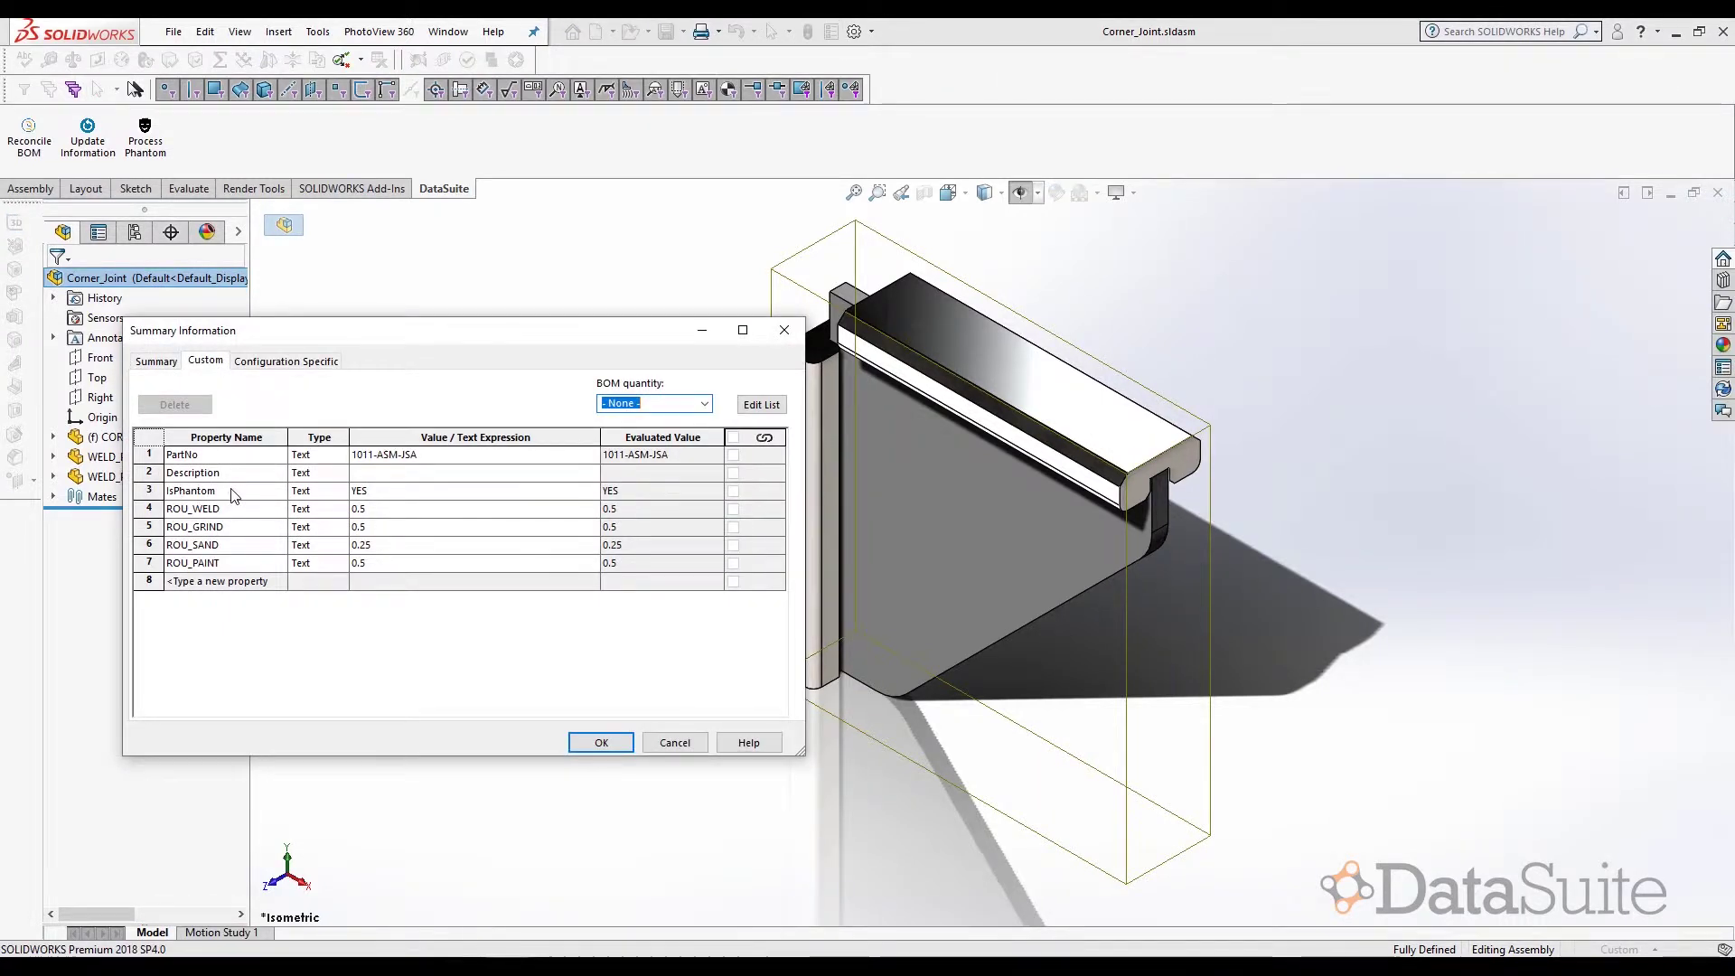
{"action": "left_click", "coordinate": [416, 492]}
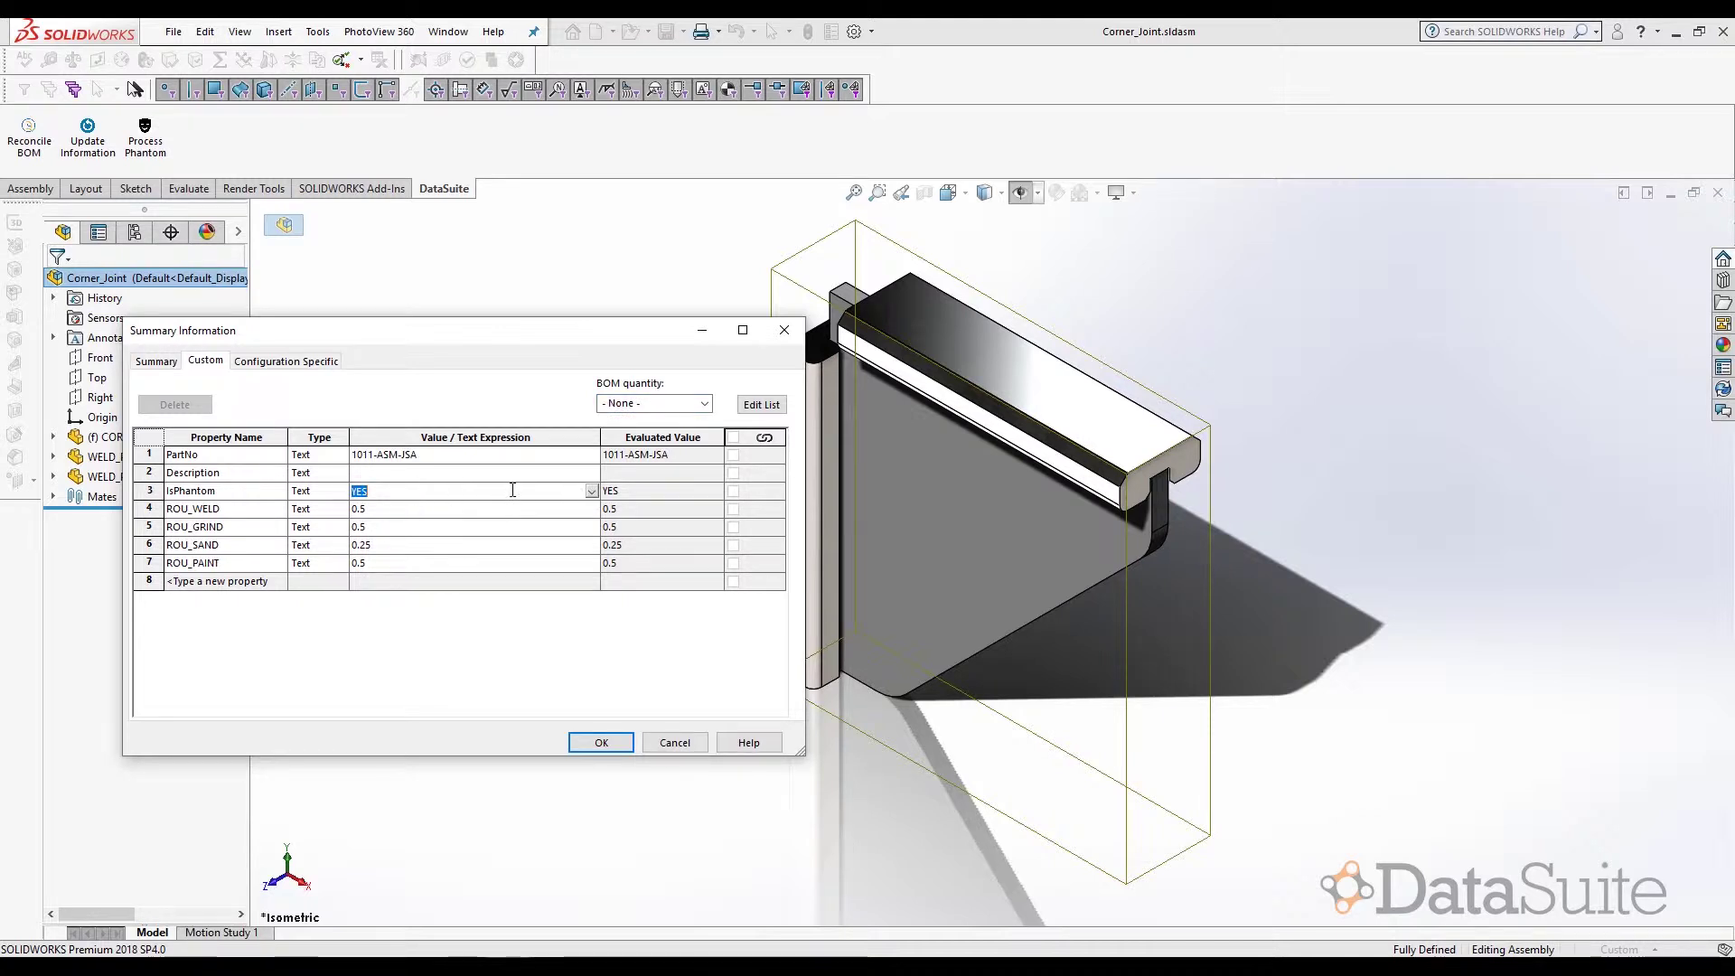
{"action": "left_click", "coordinate": [397, 509]}
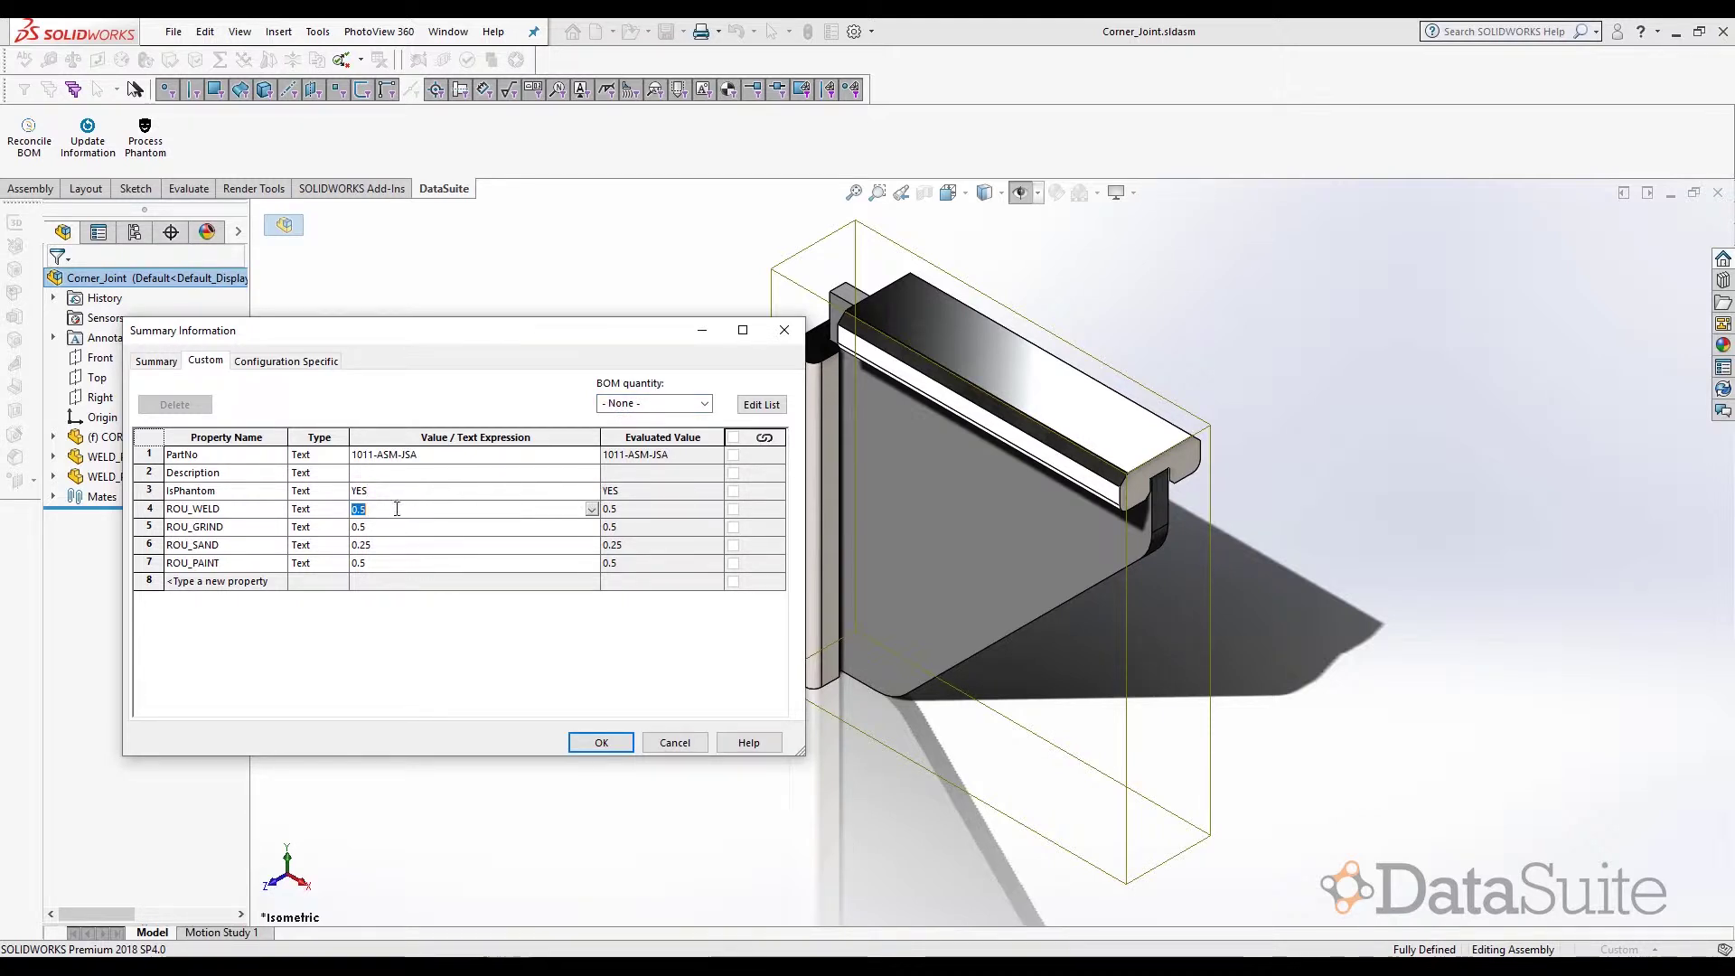
{"action": "left_click", "coordinate": [404, 493]}
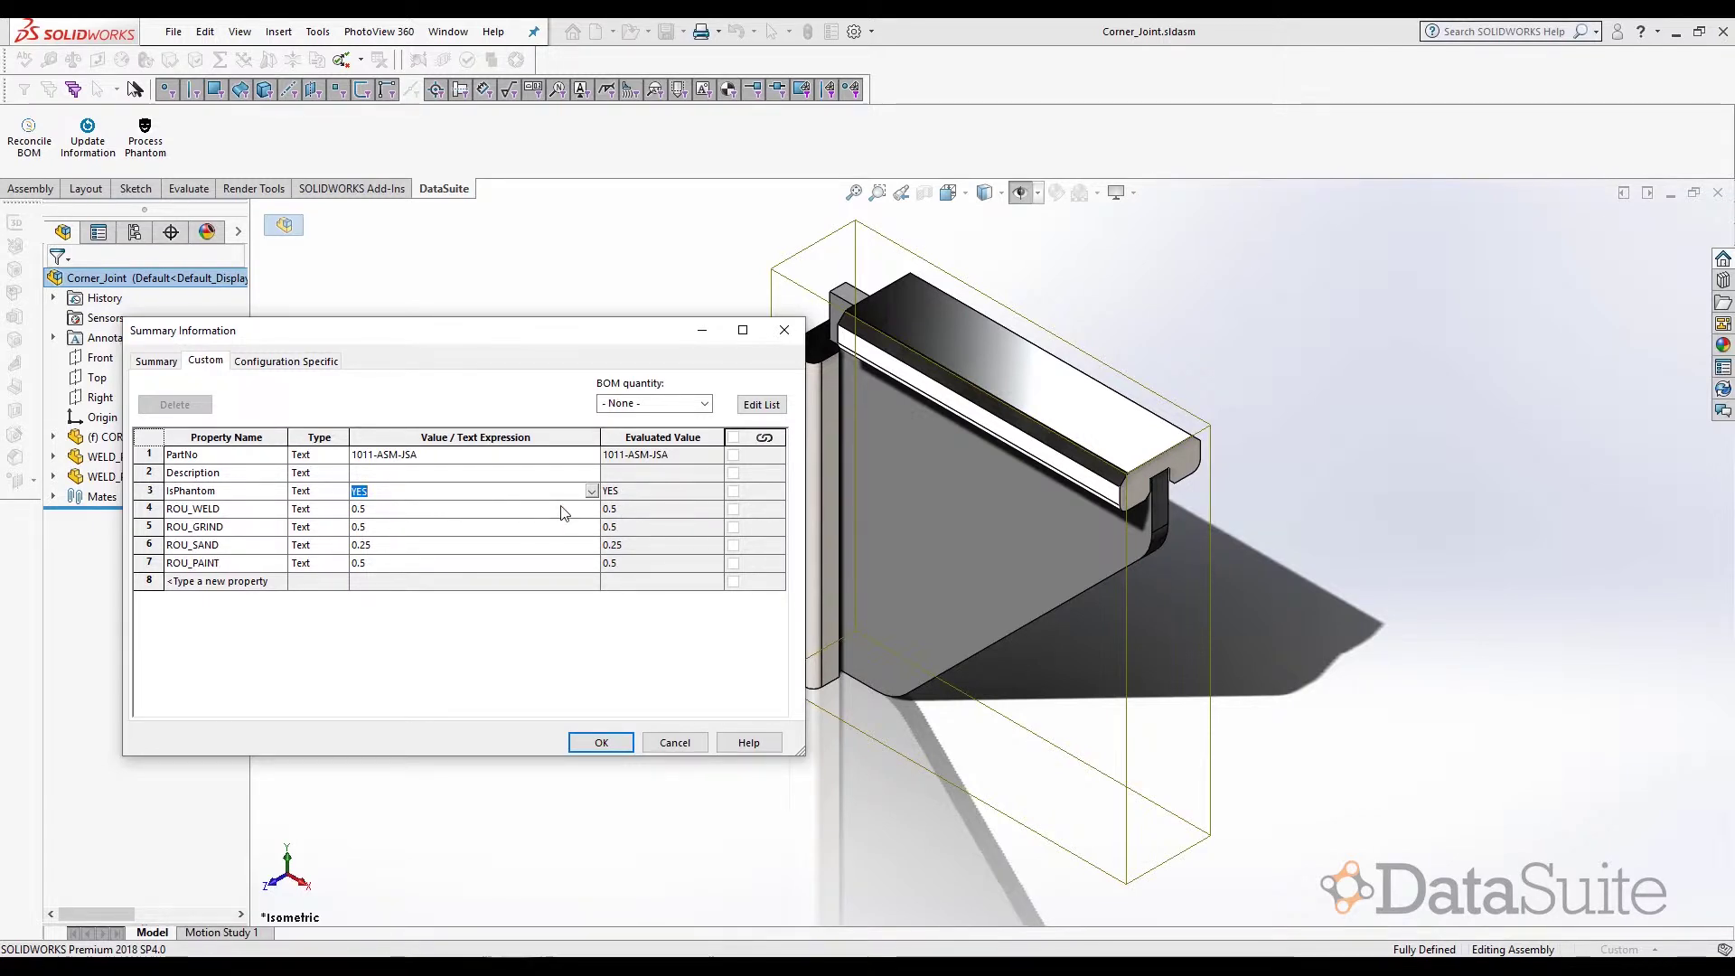
{"action": "key", "text": "Return"}
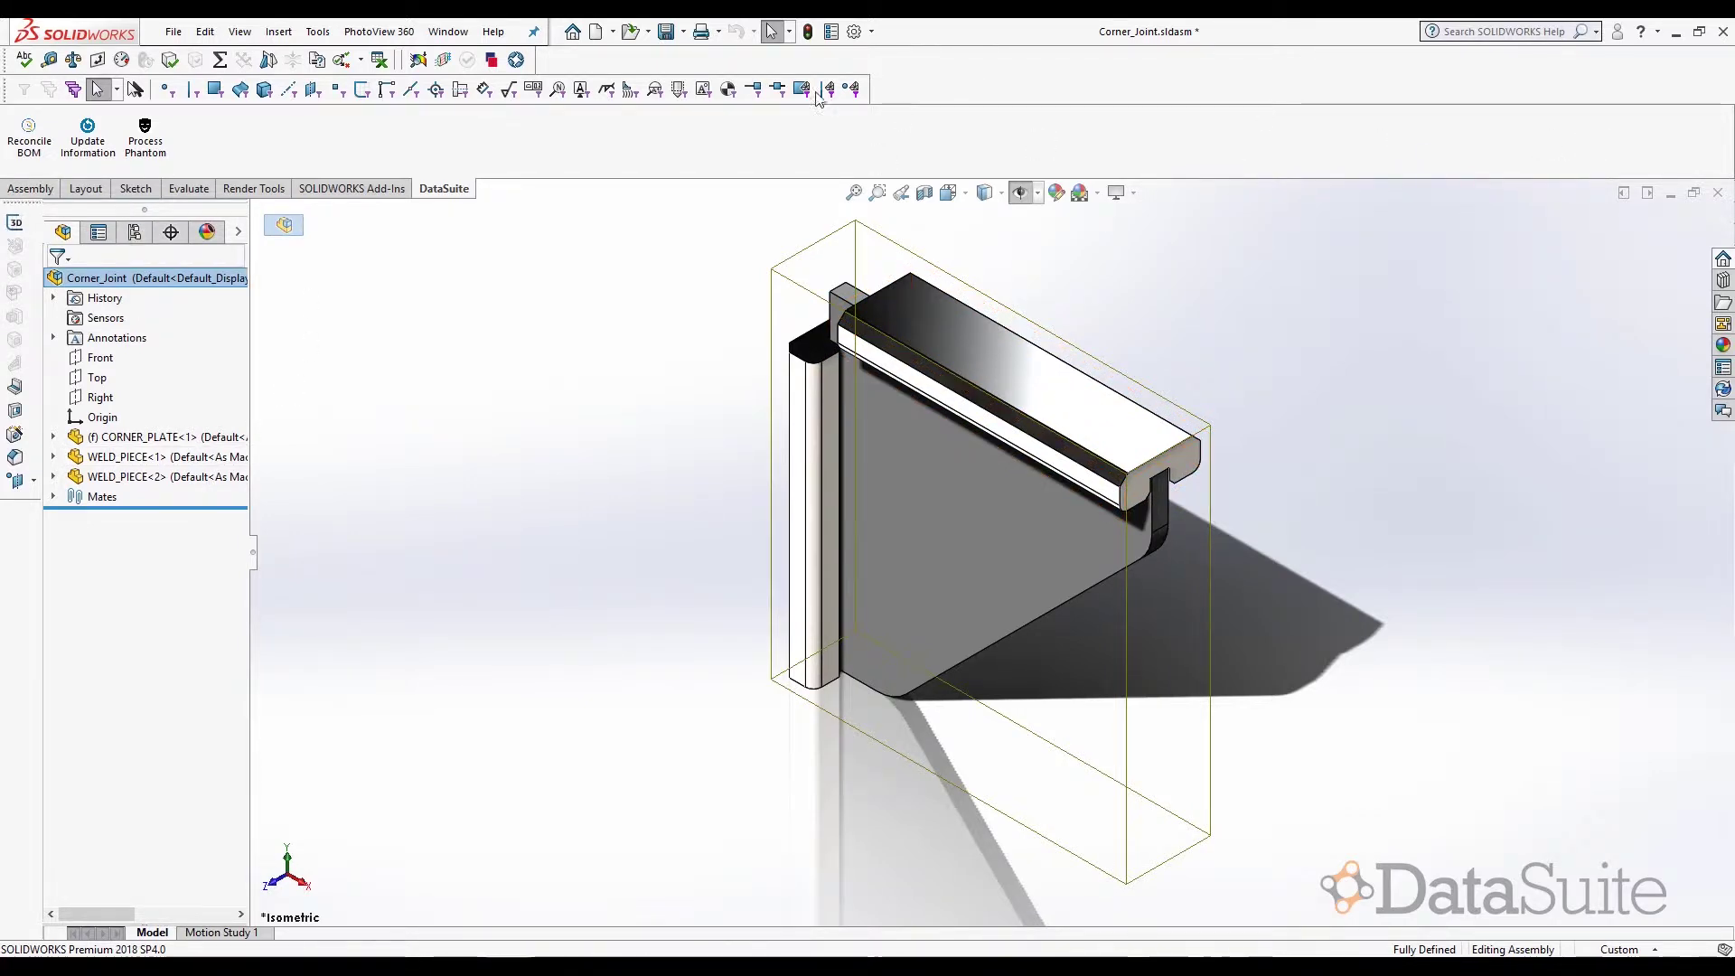
- Save Corner_Joint, then return to the STEEL STAND.SLDASM document with Ctrl+Tab
{"action": "left_click", "coordinate": [666, 31]}
{"action": "left_click", "coordinate": [127, 436]}
{"action": "left_click", "coordinate": [185, 476], "text": "shift"}
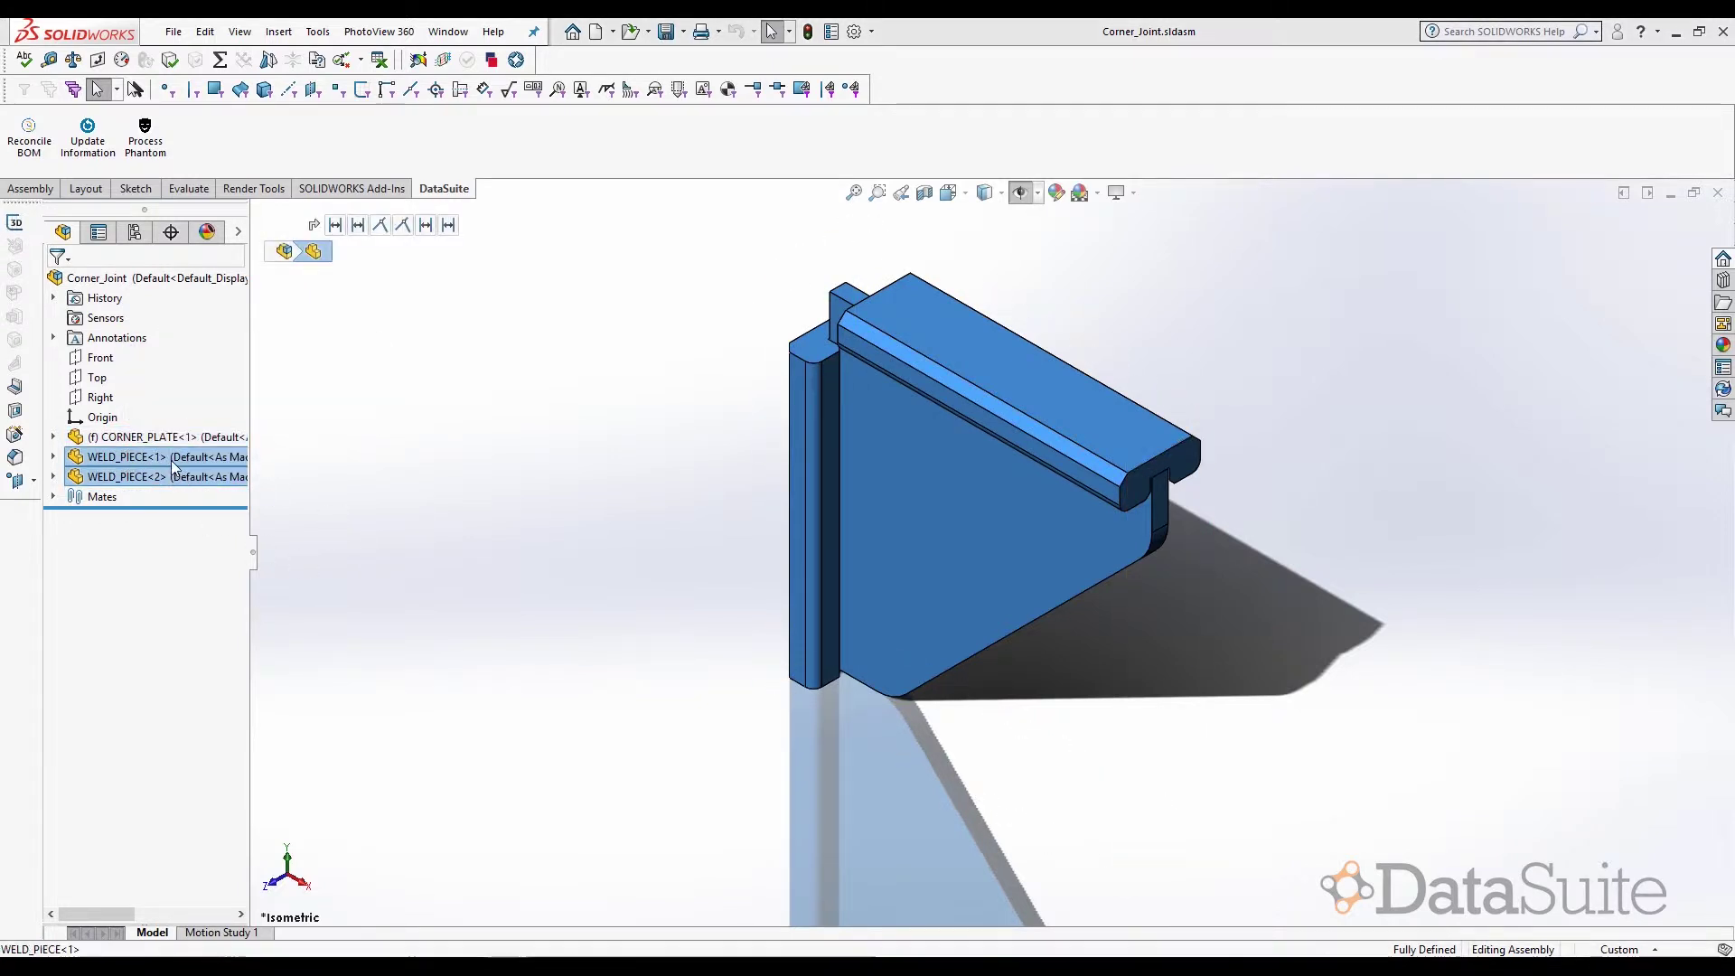
{"action": "left_click", "coordinate": [181, 479], "text": "ctrl"}
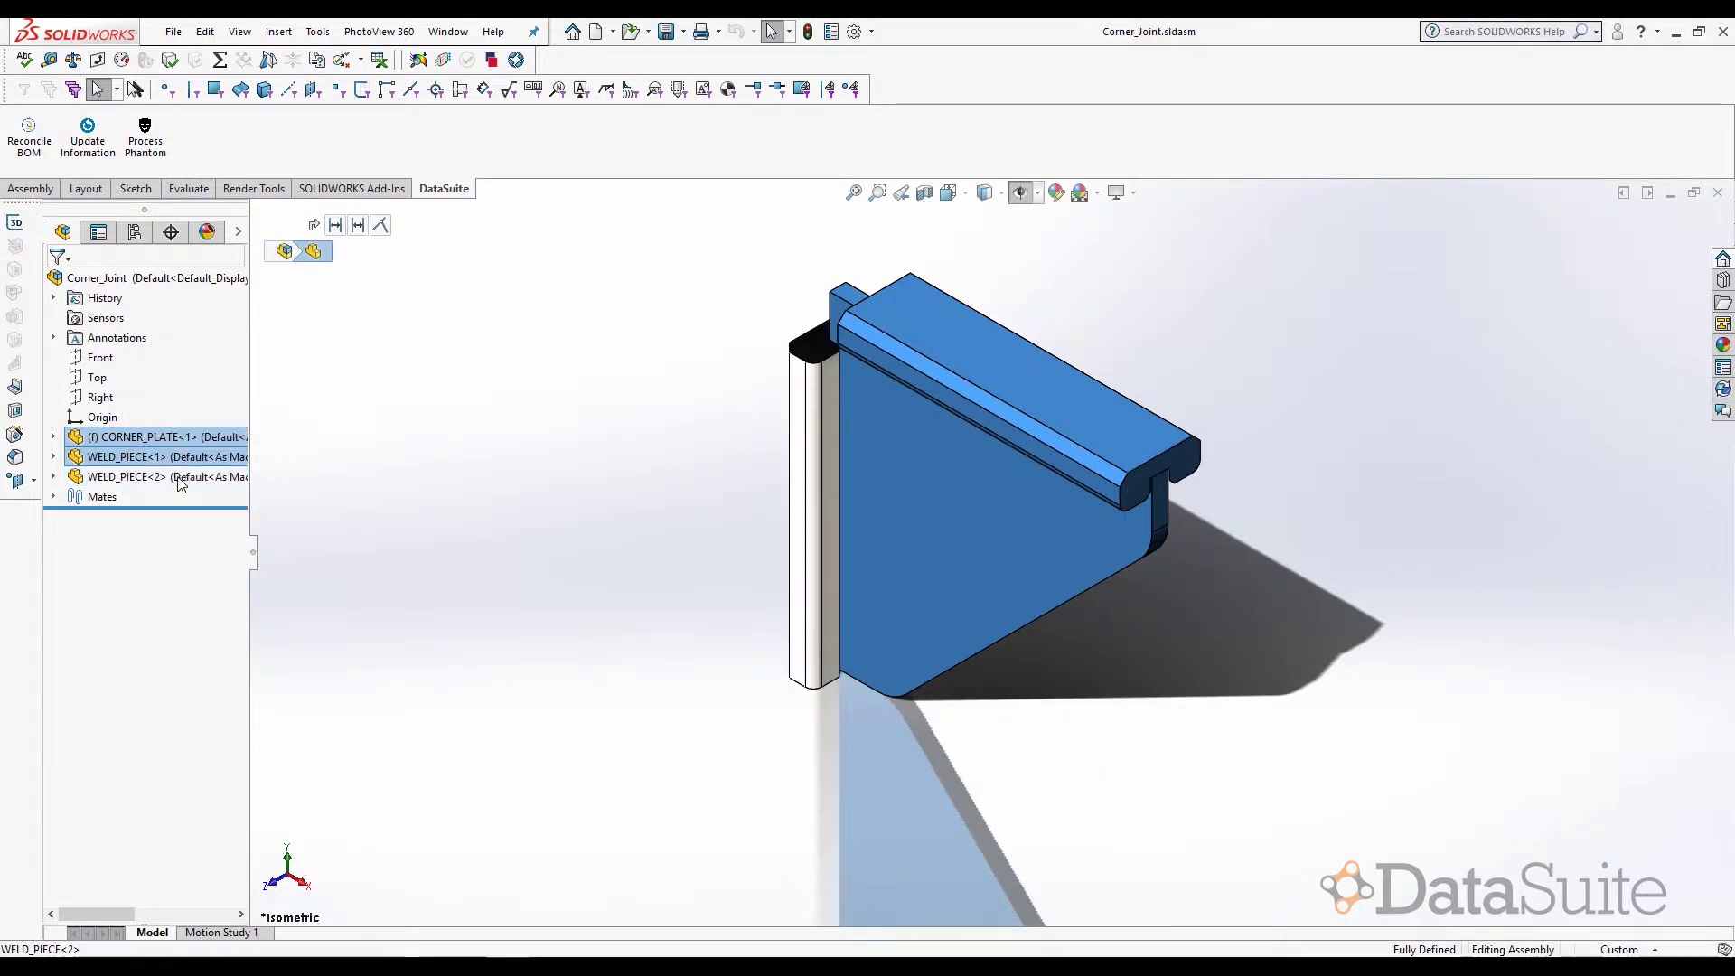
{"action": "left_click", "coordinate": [449, 406]}
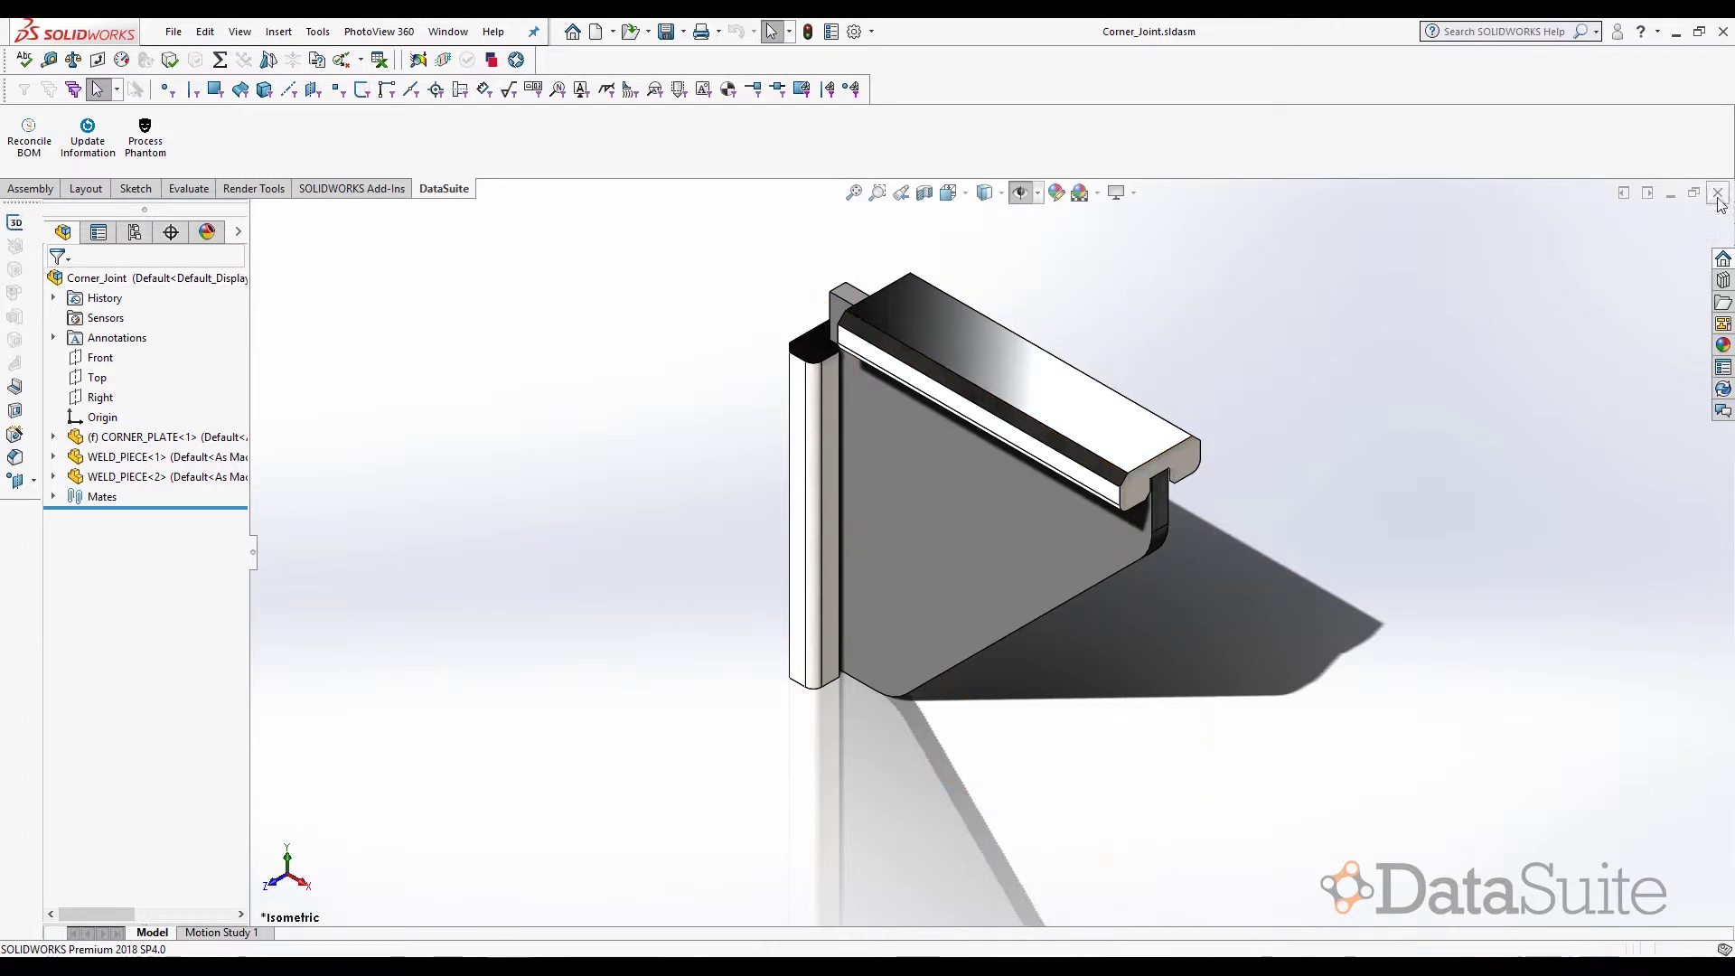
{"action": "key", "text": "ctrl+Tab"}
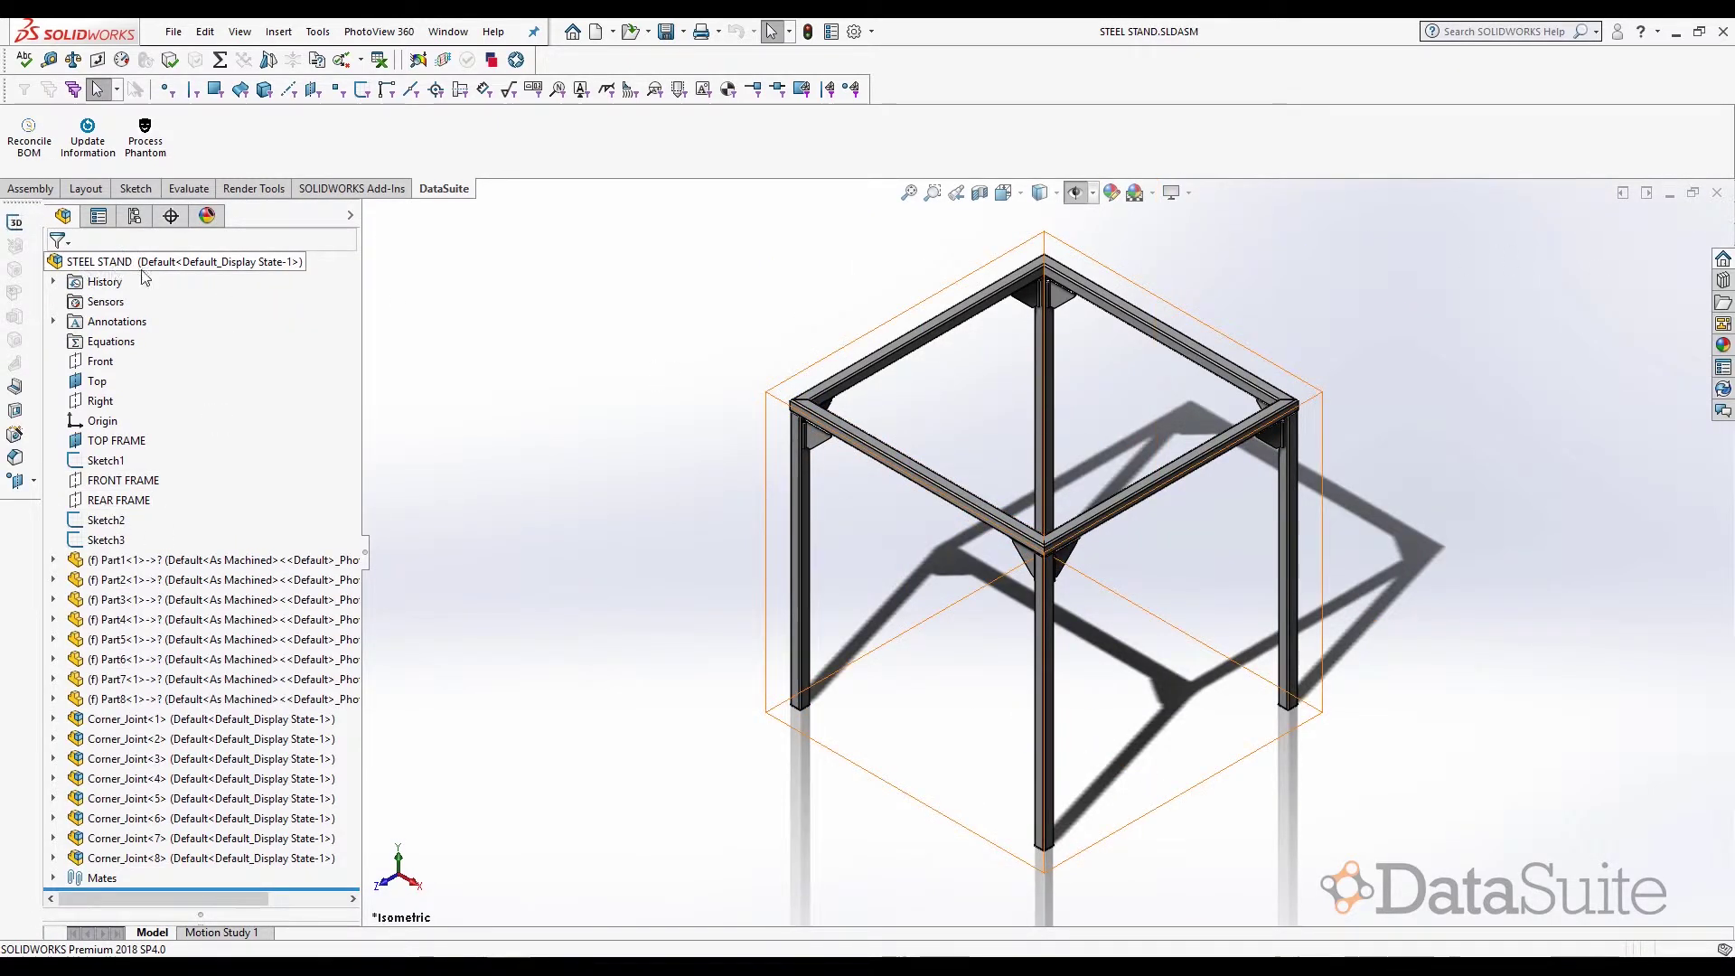
- Expand Corner_Joint<1> to locate its CORNER_PLATE and two WELD_PIECEs, then collapse it
{"action": "double_click", "coordinate": [182, 719]}
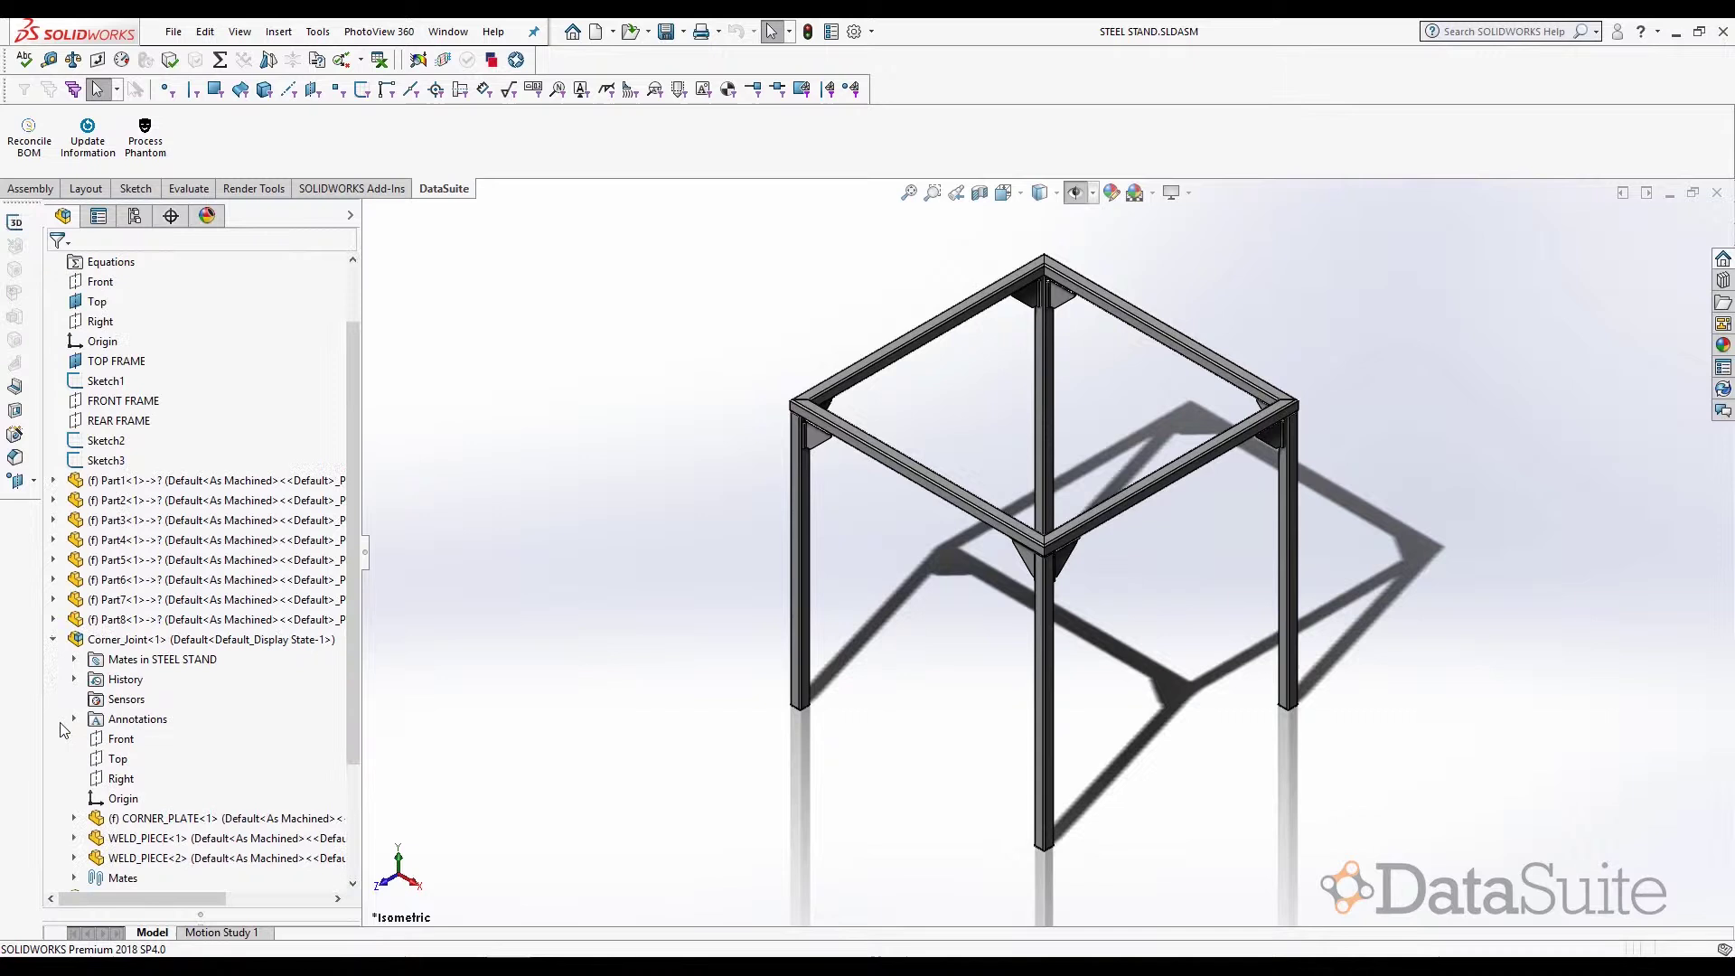
{"action": "left_click", "coordinate": [210, 819]}
{"action": "left_click", "coordinate": [226, 838]}
{"action": "left_click", "coordinate": [228, 859]}
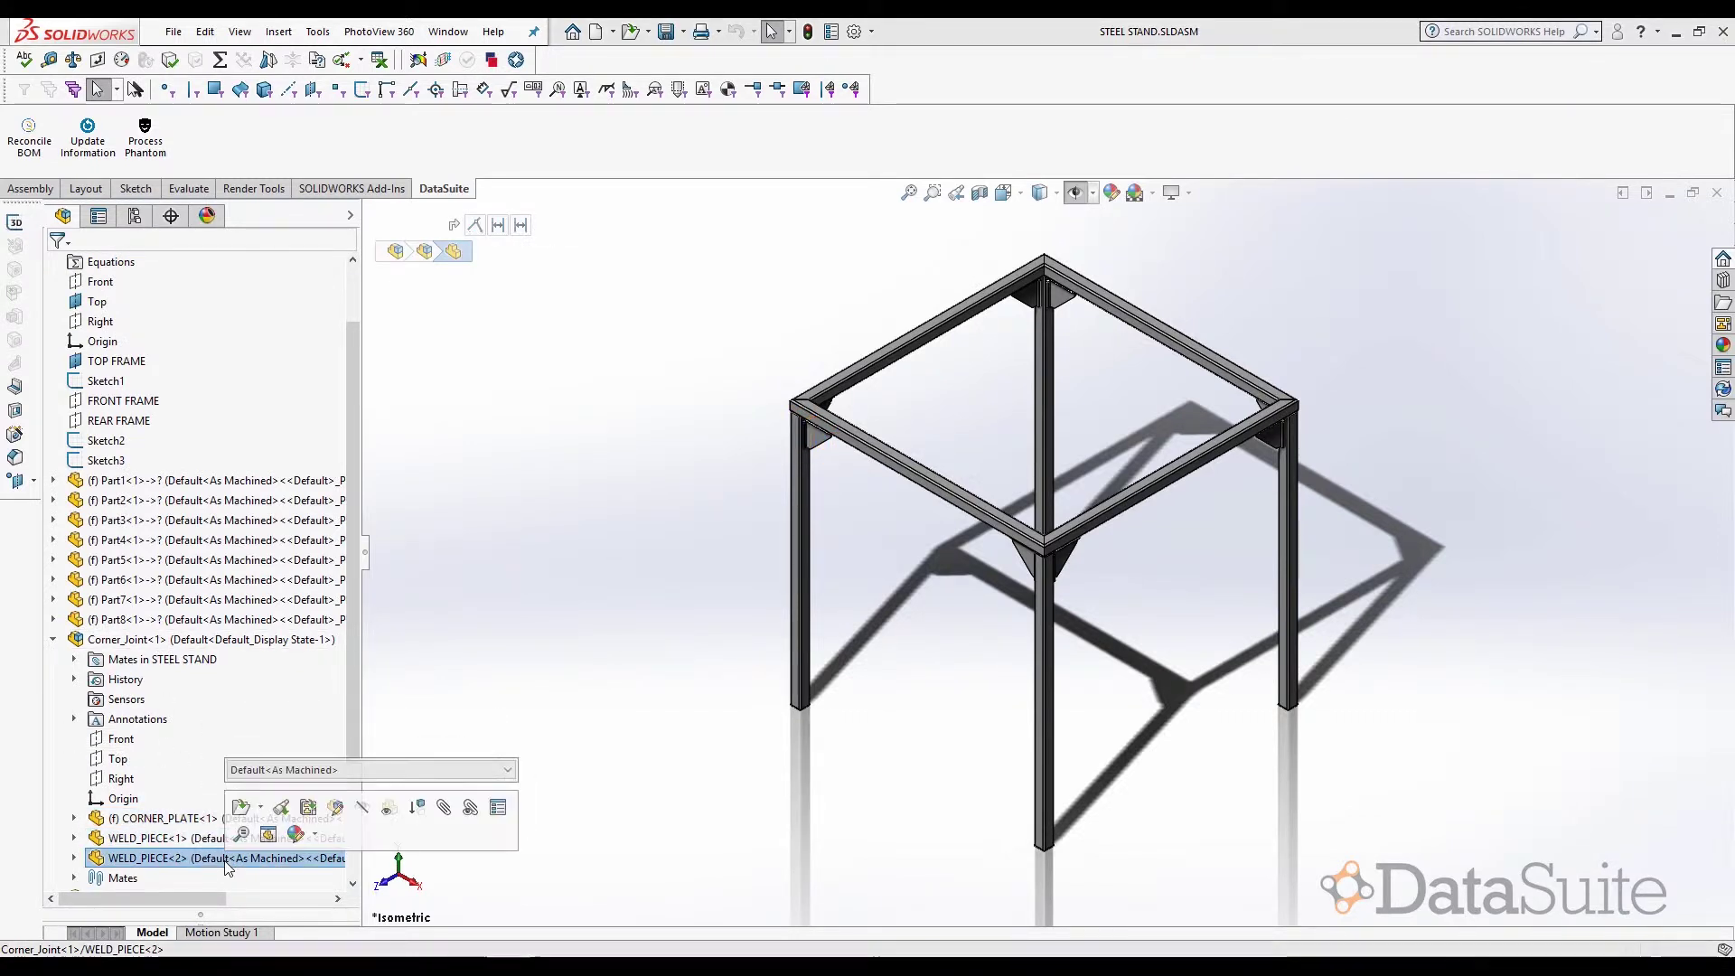
{"action": "left_click", "coordinate": [55, 640]}
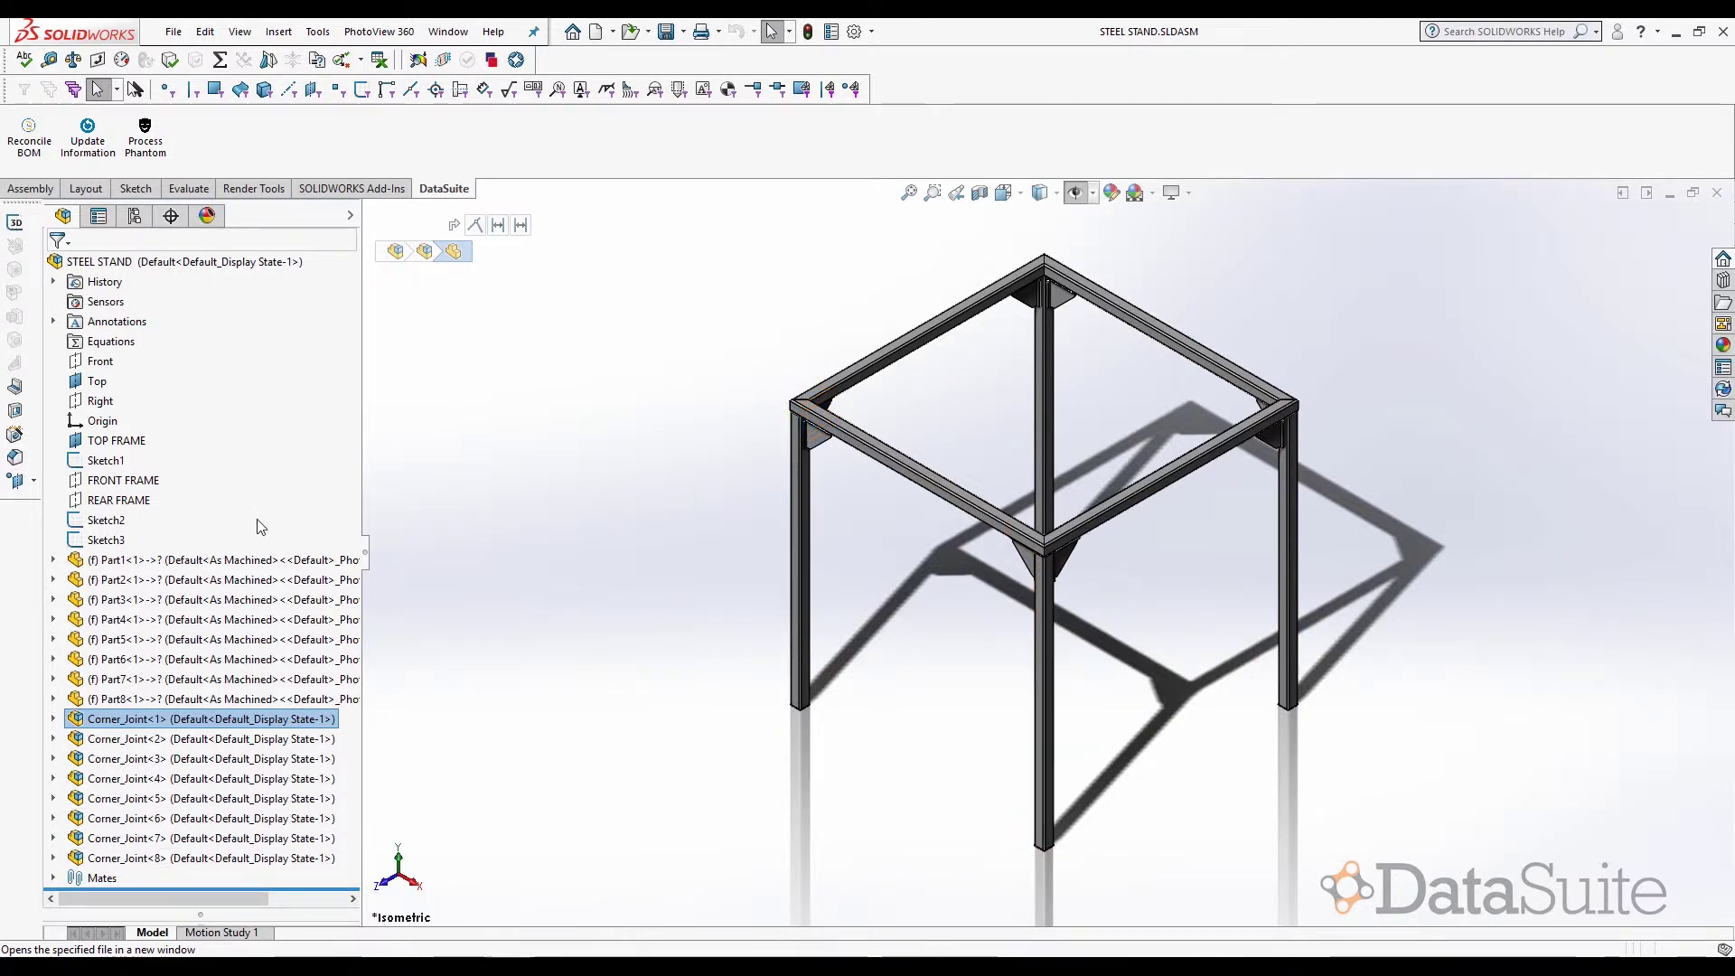
- Pick the corner plate and a weld piece edge on the model, then refit the whole stand
{"action": "left_click", "coordinate": [817, 438]}
{"action": "scroll", "coordinate": [817, 437], "scroll_direction": "down", "scroll_amount": 4}
{"action": "scroll", "coordinate": [876, 488], "scroll_direction": "down", "scroll_amount": 3}
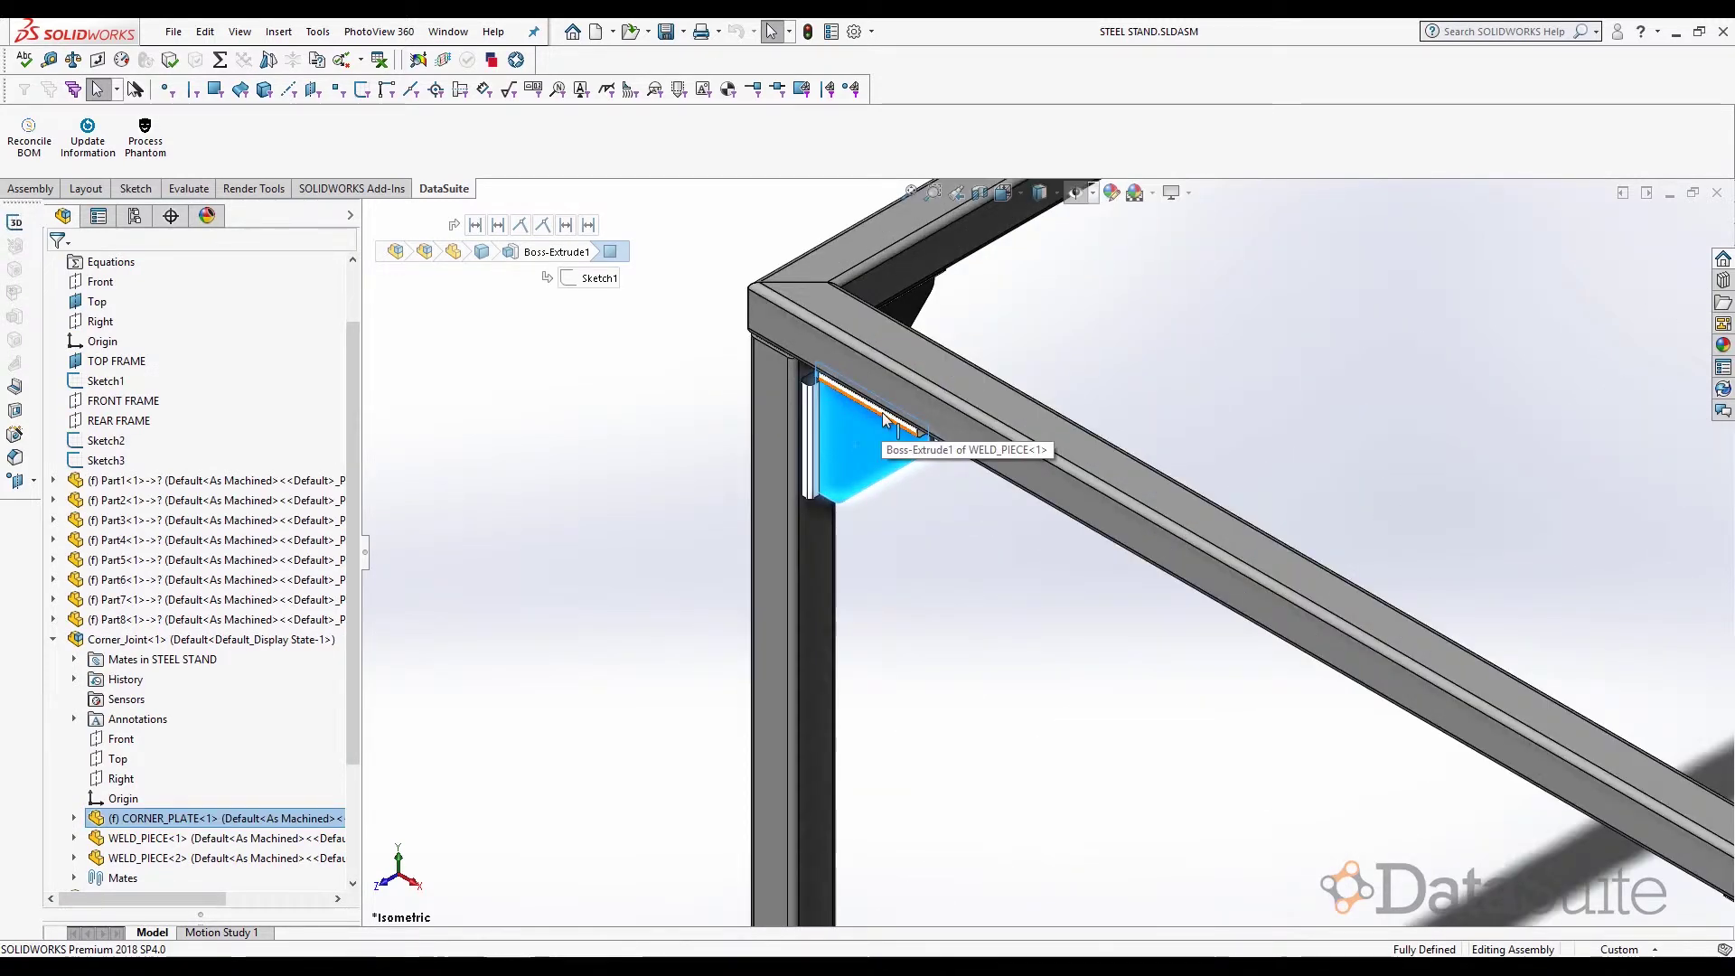
{"action": "left_click", "coordinate": [821, 452]}
{"action": "left_click", "coordinate": [535, 525]}
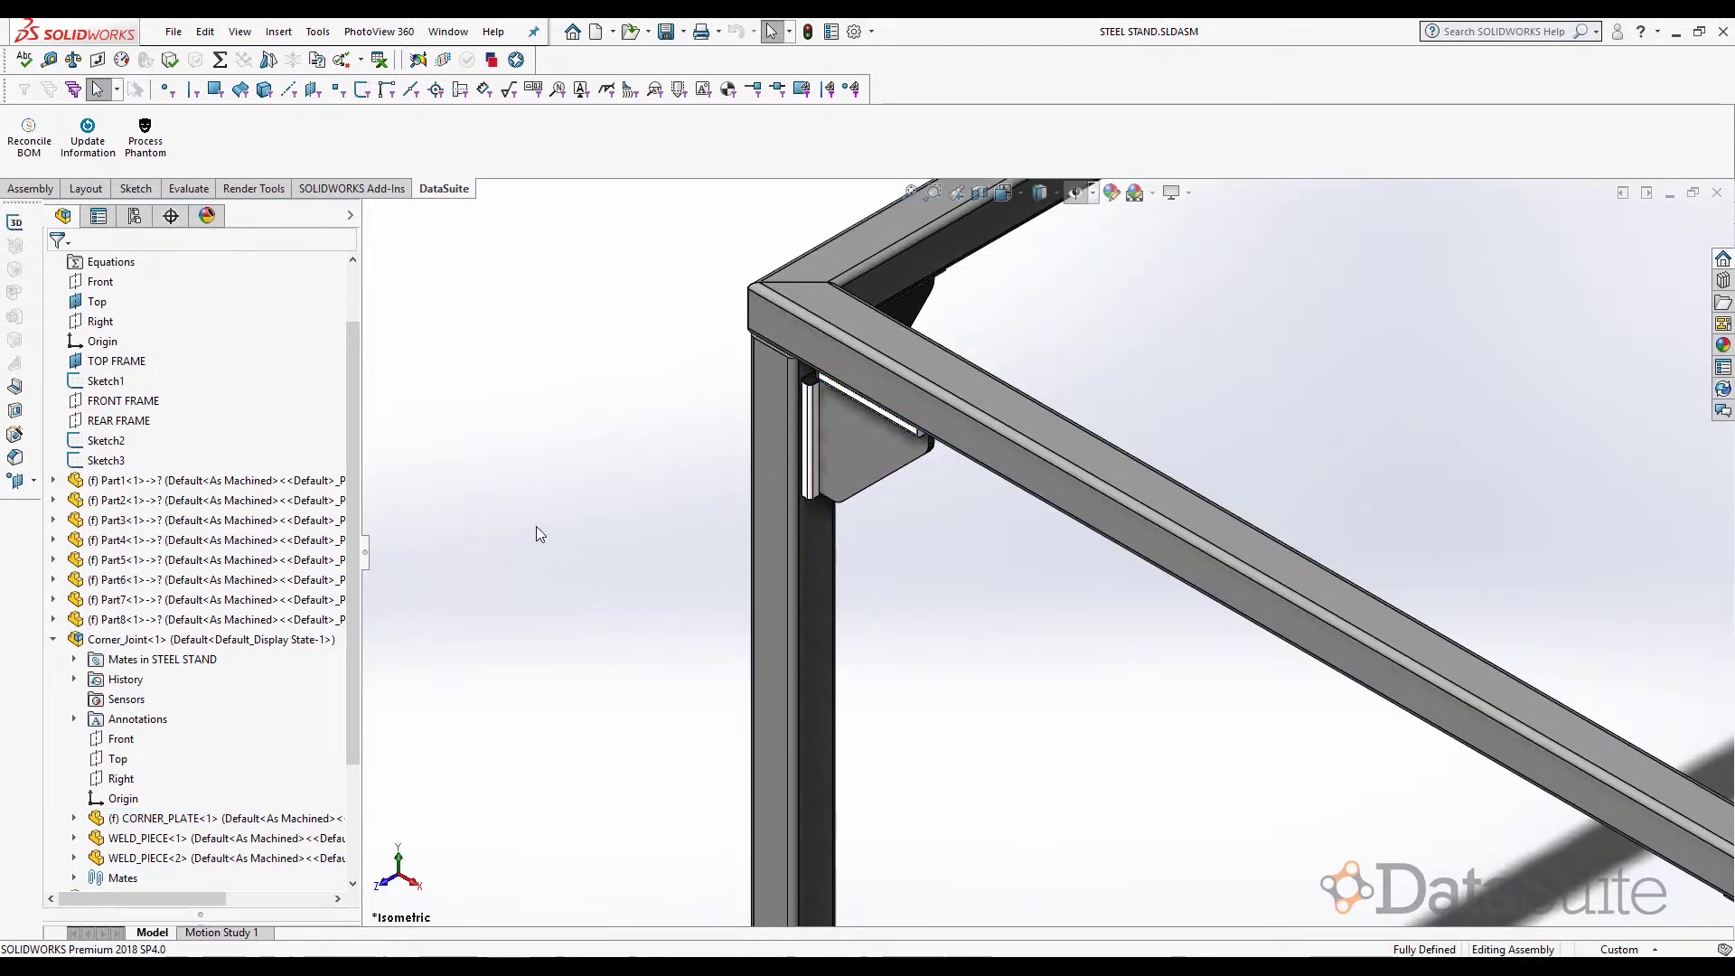
{"action": "key", "text": "z"}
{"action": "key", "text": "z"}
{"action": "key", "text": "z"}
{"action": "key", "text": "z"}
{"action": "key", "text": "z"}
{"action": "key", "text": "z"}
{"action": "key", "text": "z"}
{"action": "scroll", "coordinate": [1391, 781], "scroll_direction": "down", "scroll_amount": 1}
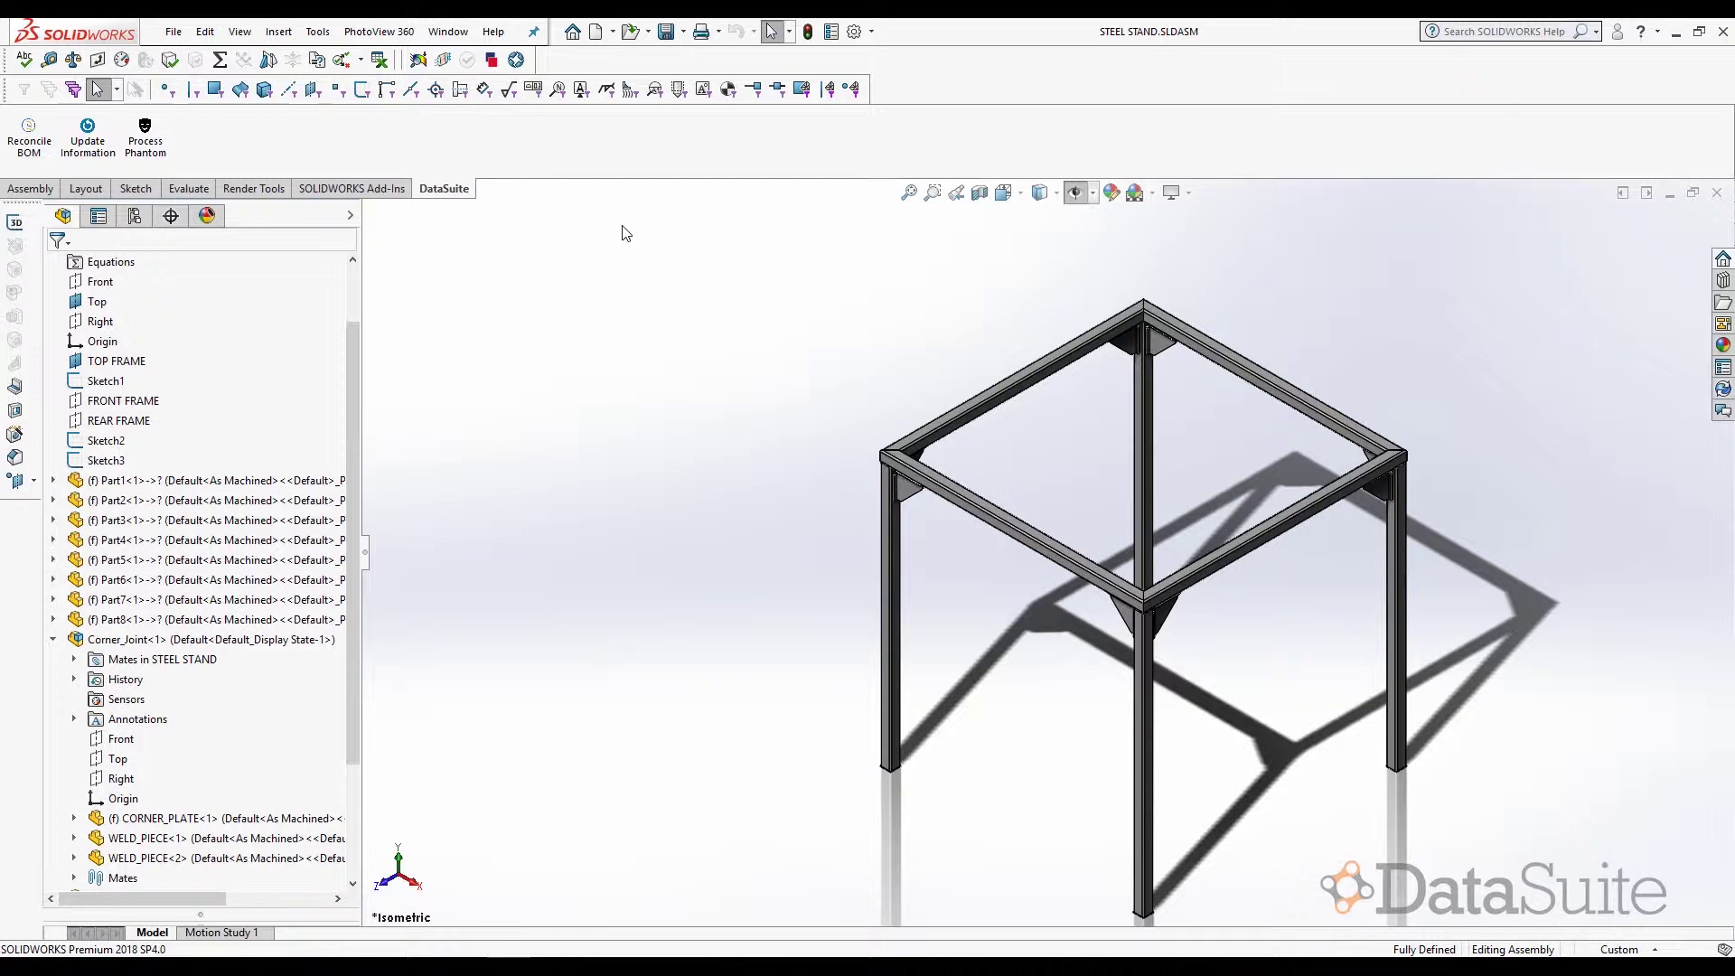
- Run Process Phantom from the DataSuite tab on the STEEL STAND assembly
{"action": "left_click", "coordinate": [145, 140]}
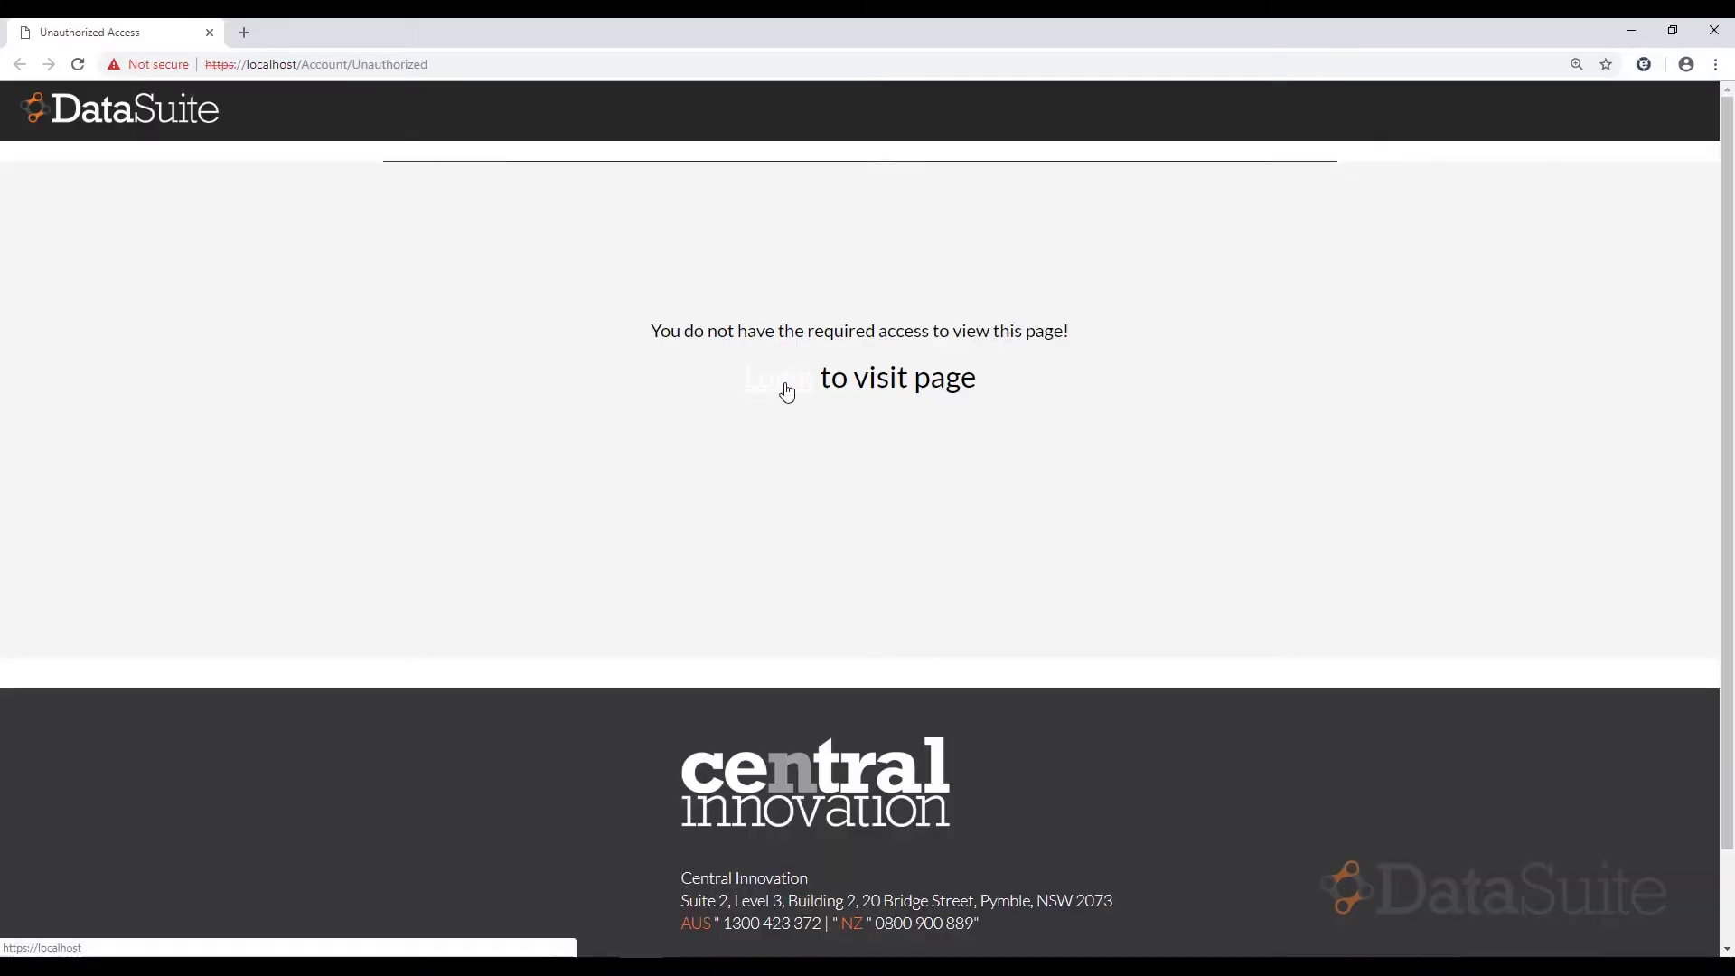
- Sign in to DataSuite with the user name and password
{"action": "left_click", "coordinate": [787, 391]}
{"action": "left_click", "coordinate": [802, 395]}
{"action": "type", "text": "sa"}
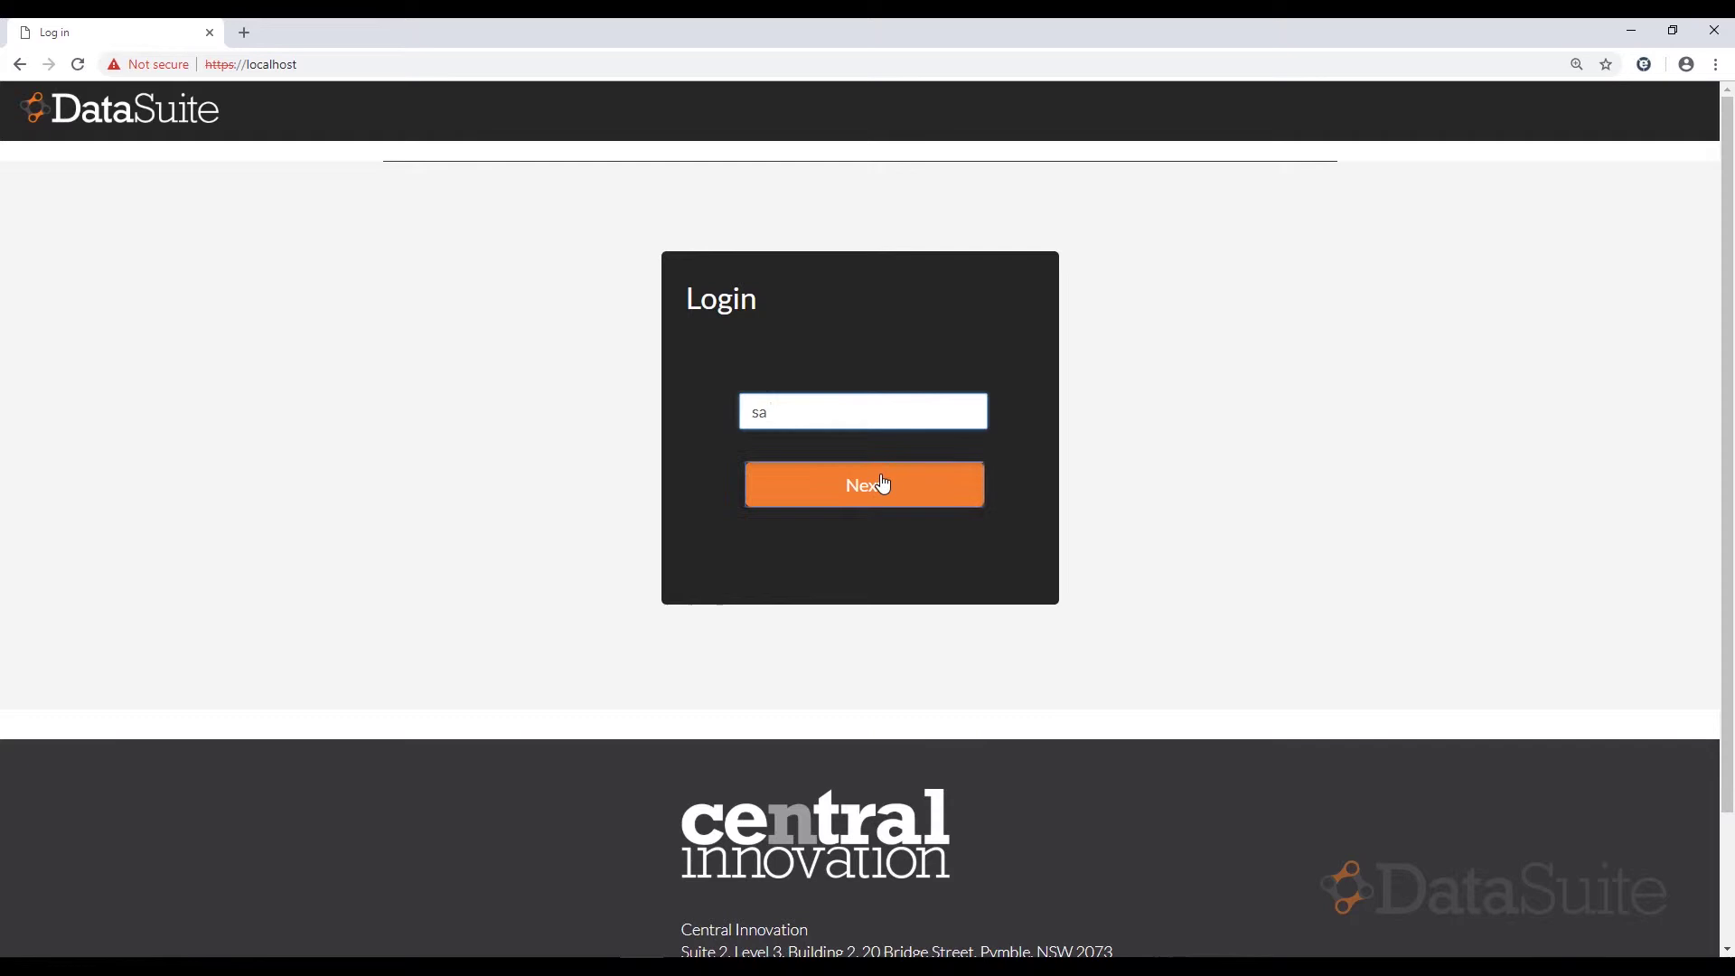
{"action": "left_click", "coordinate": [883, 486]}
{"action": "type", "text": "sa"}
{"action": "left_click", "coordinate": [864, 461]}
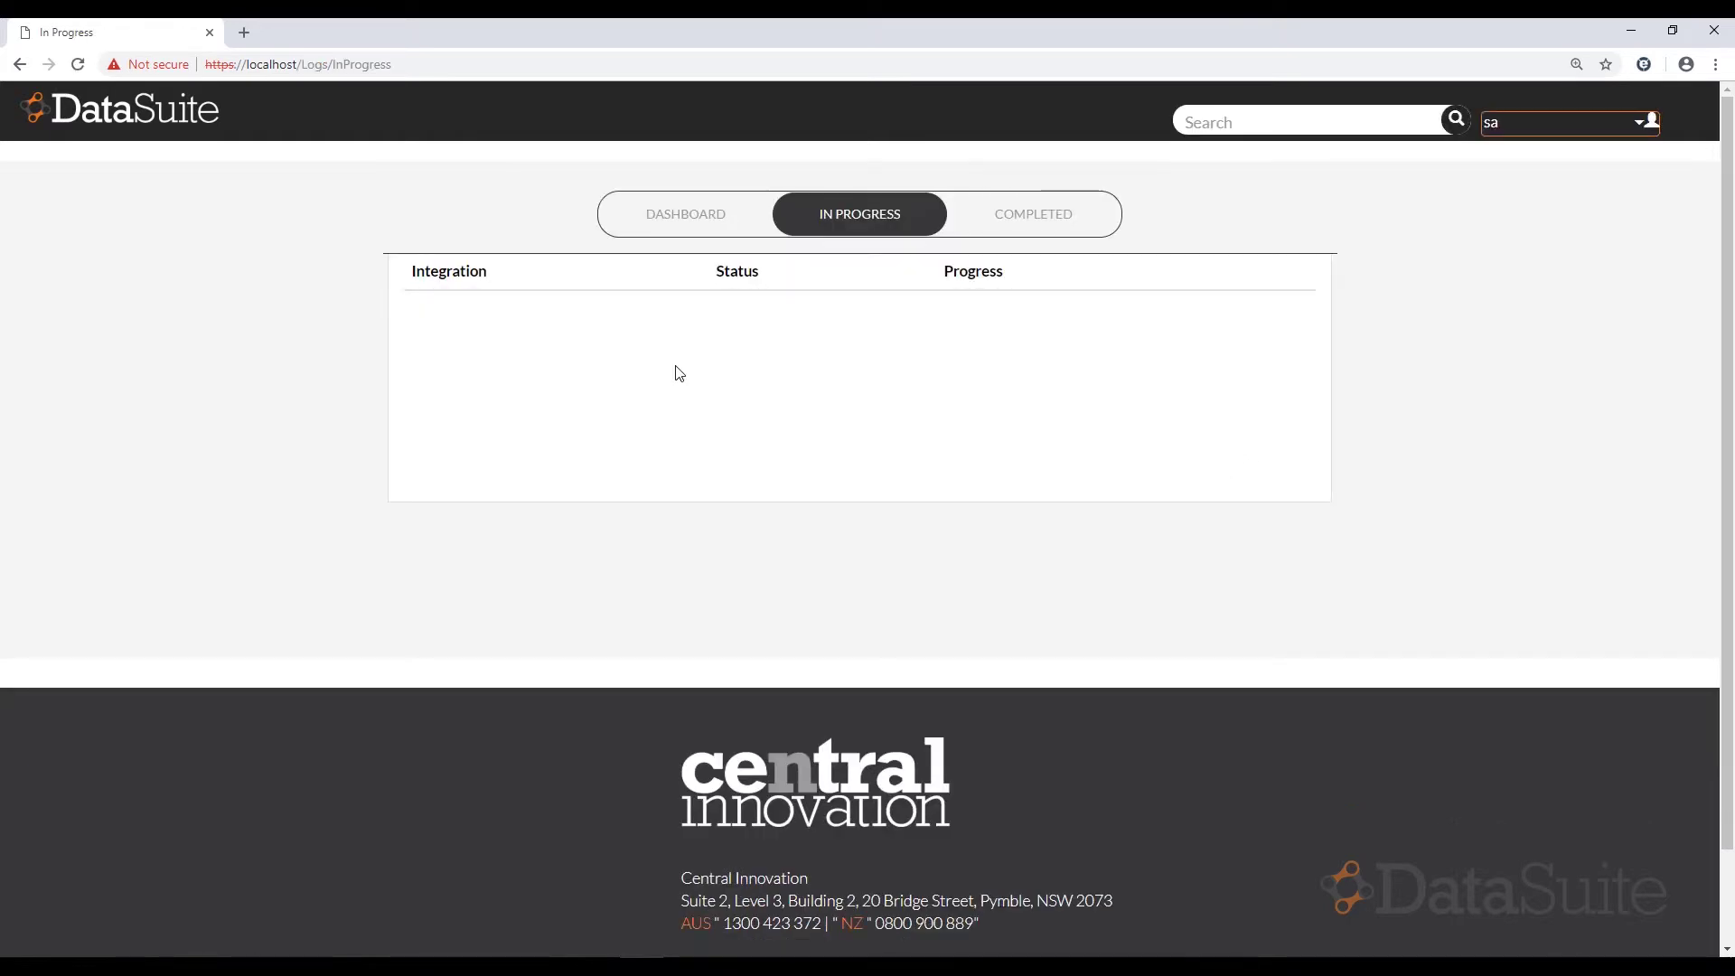
- Open the running integration #6679 log and include Minimal-level messages
{"action": "left_click", "coordinate": [550, 306]}
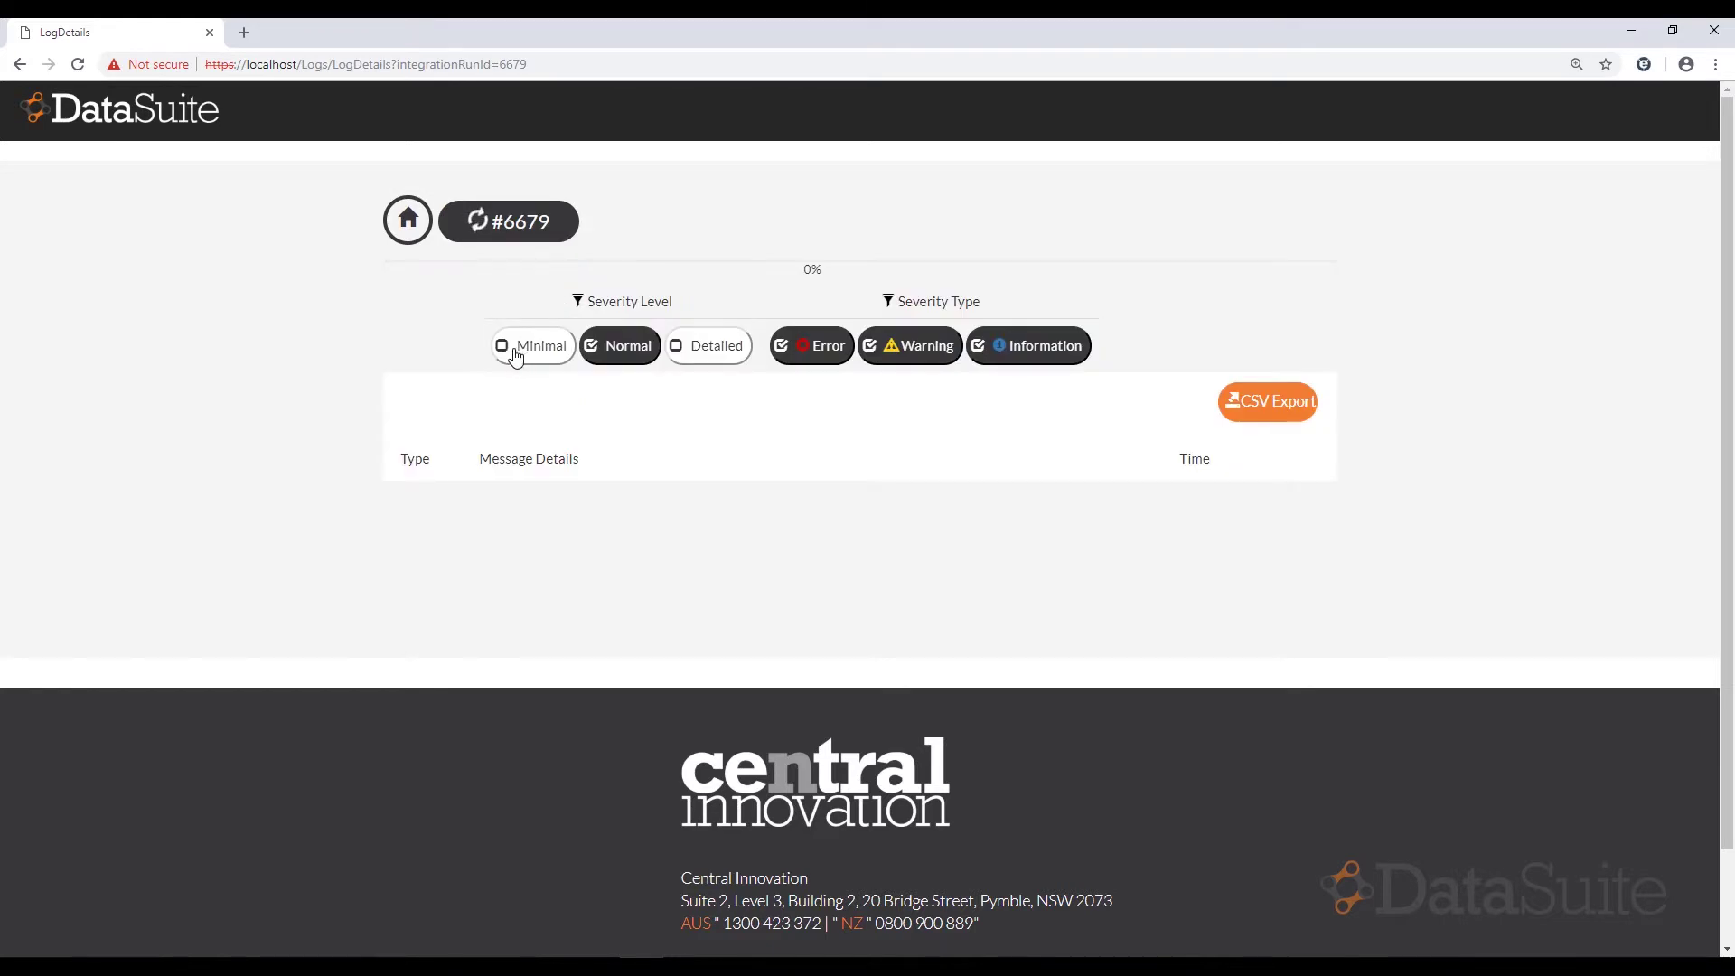
{"action": "left_click", "coordinate": [515, 353]}
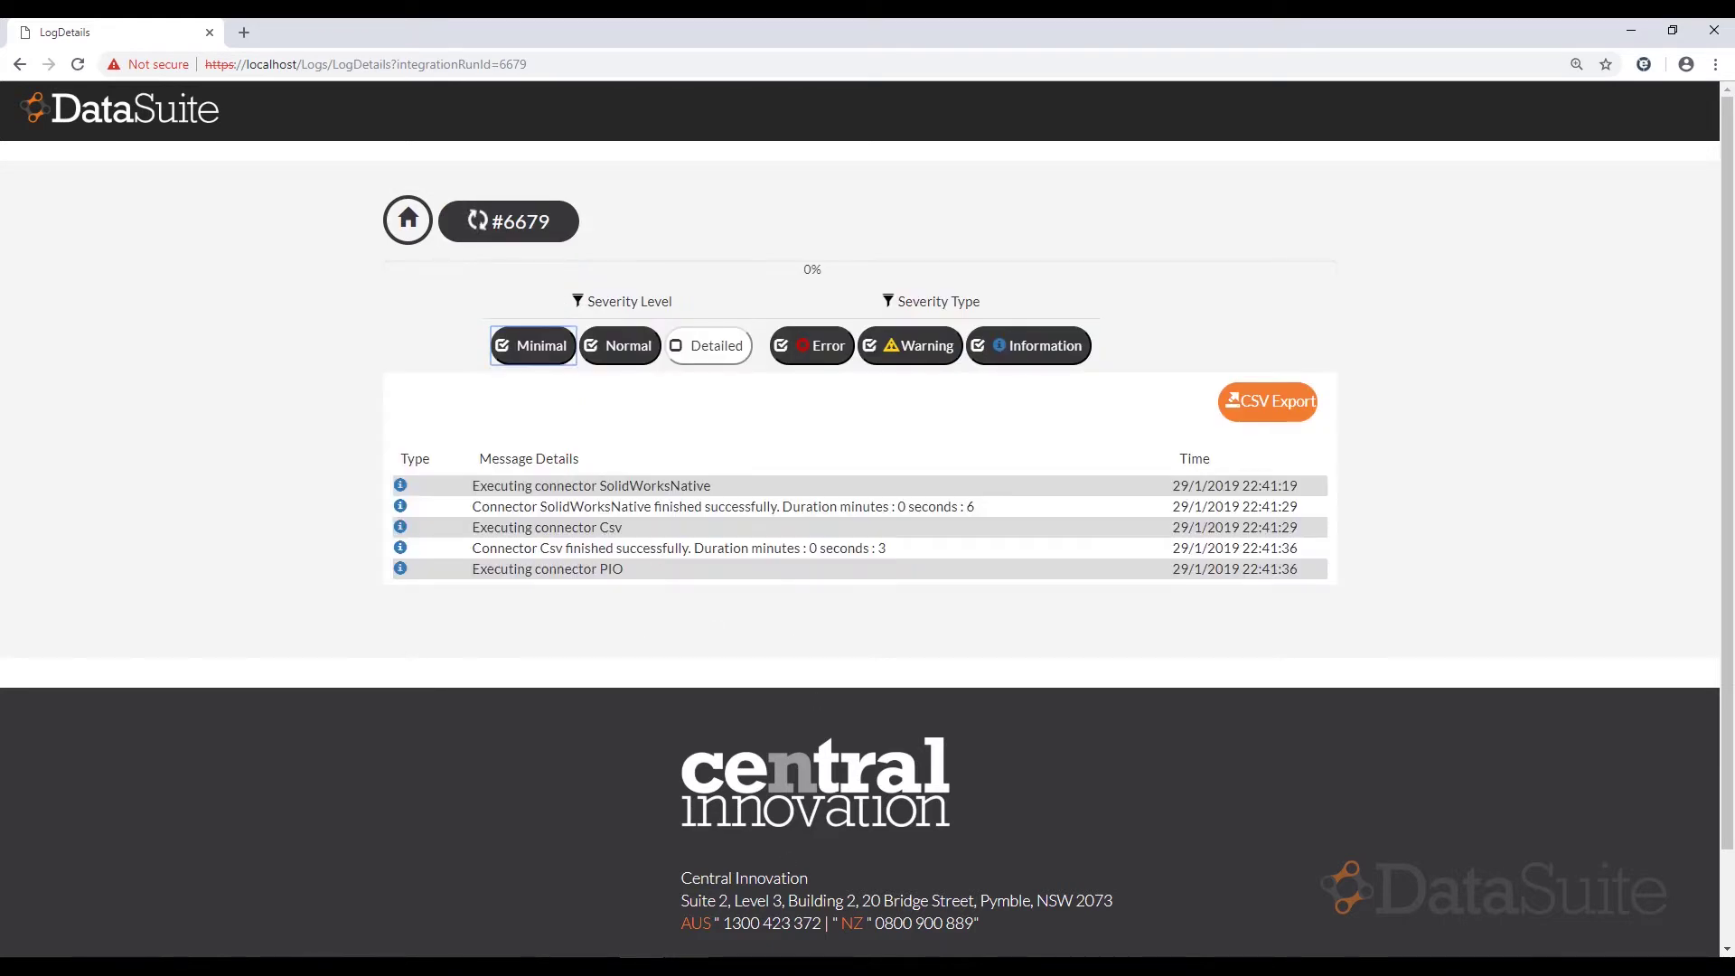
{"action": "mouse_move", "coordinate": [684, 965]}
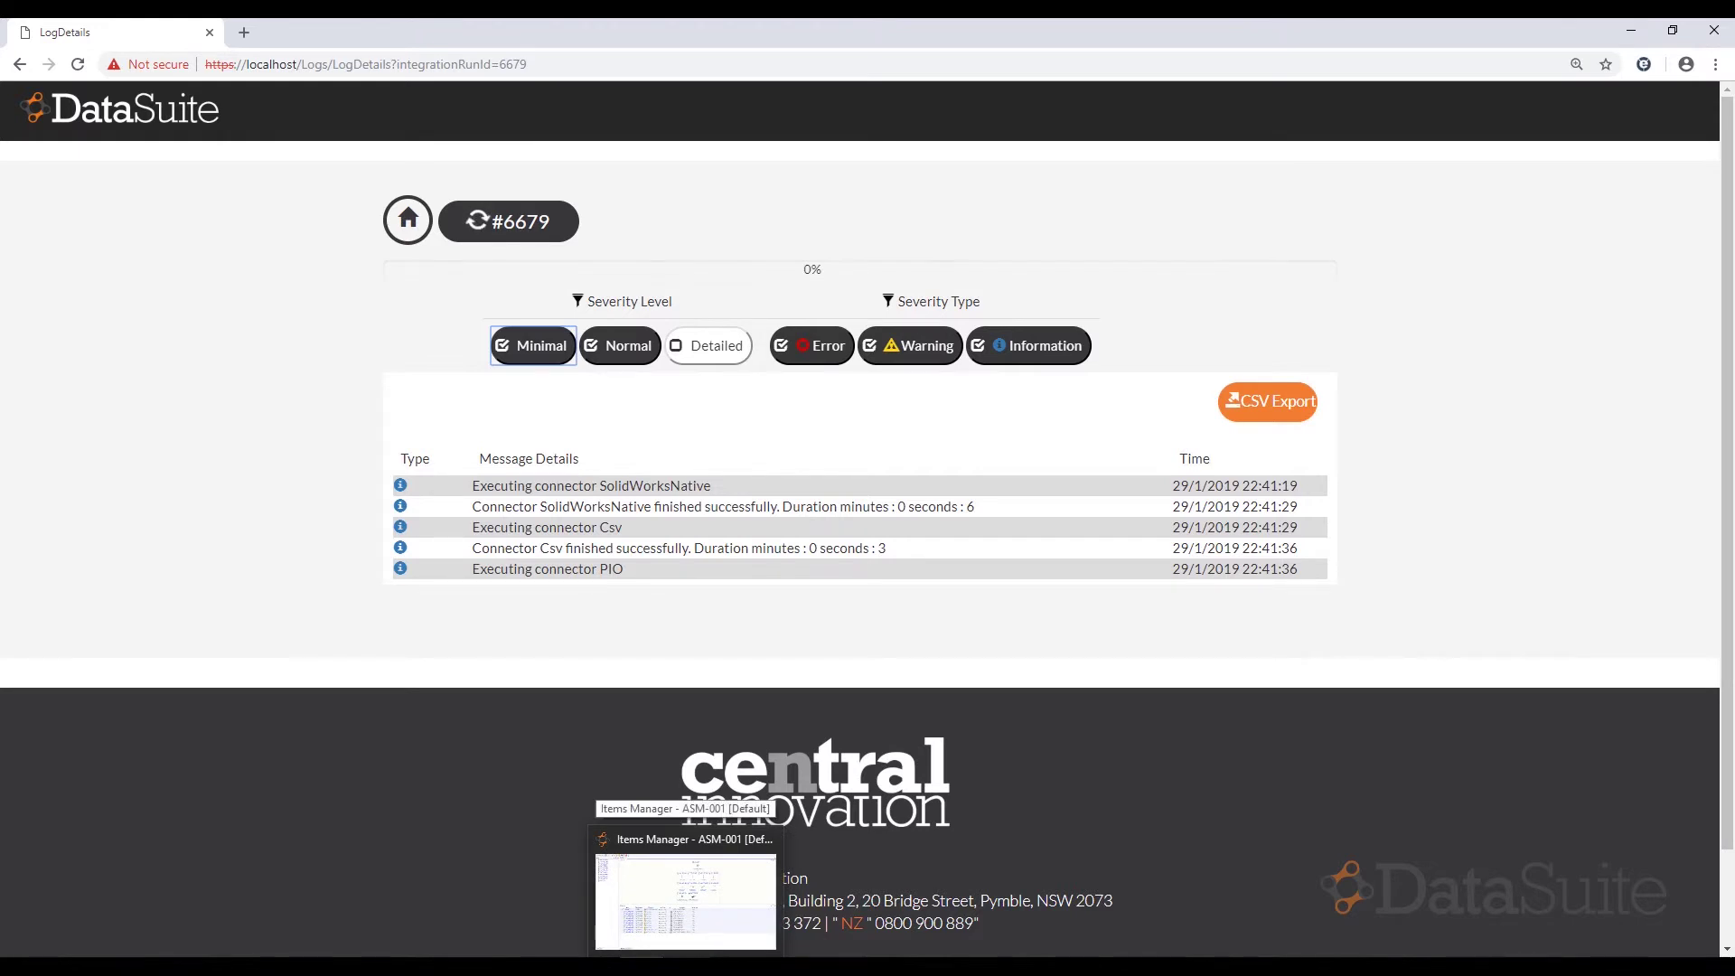
- In Items Manager ASM-001, inspect 1011-PRT-J01 corner plate and 1011-PRT-J02 weld piece rows
{"action": "left_click", "coordinate": [684, 899]}
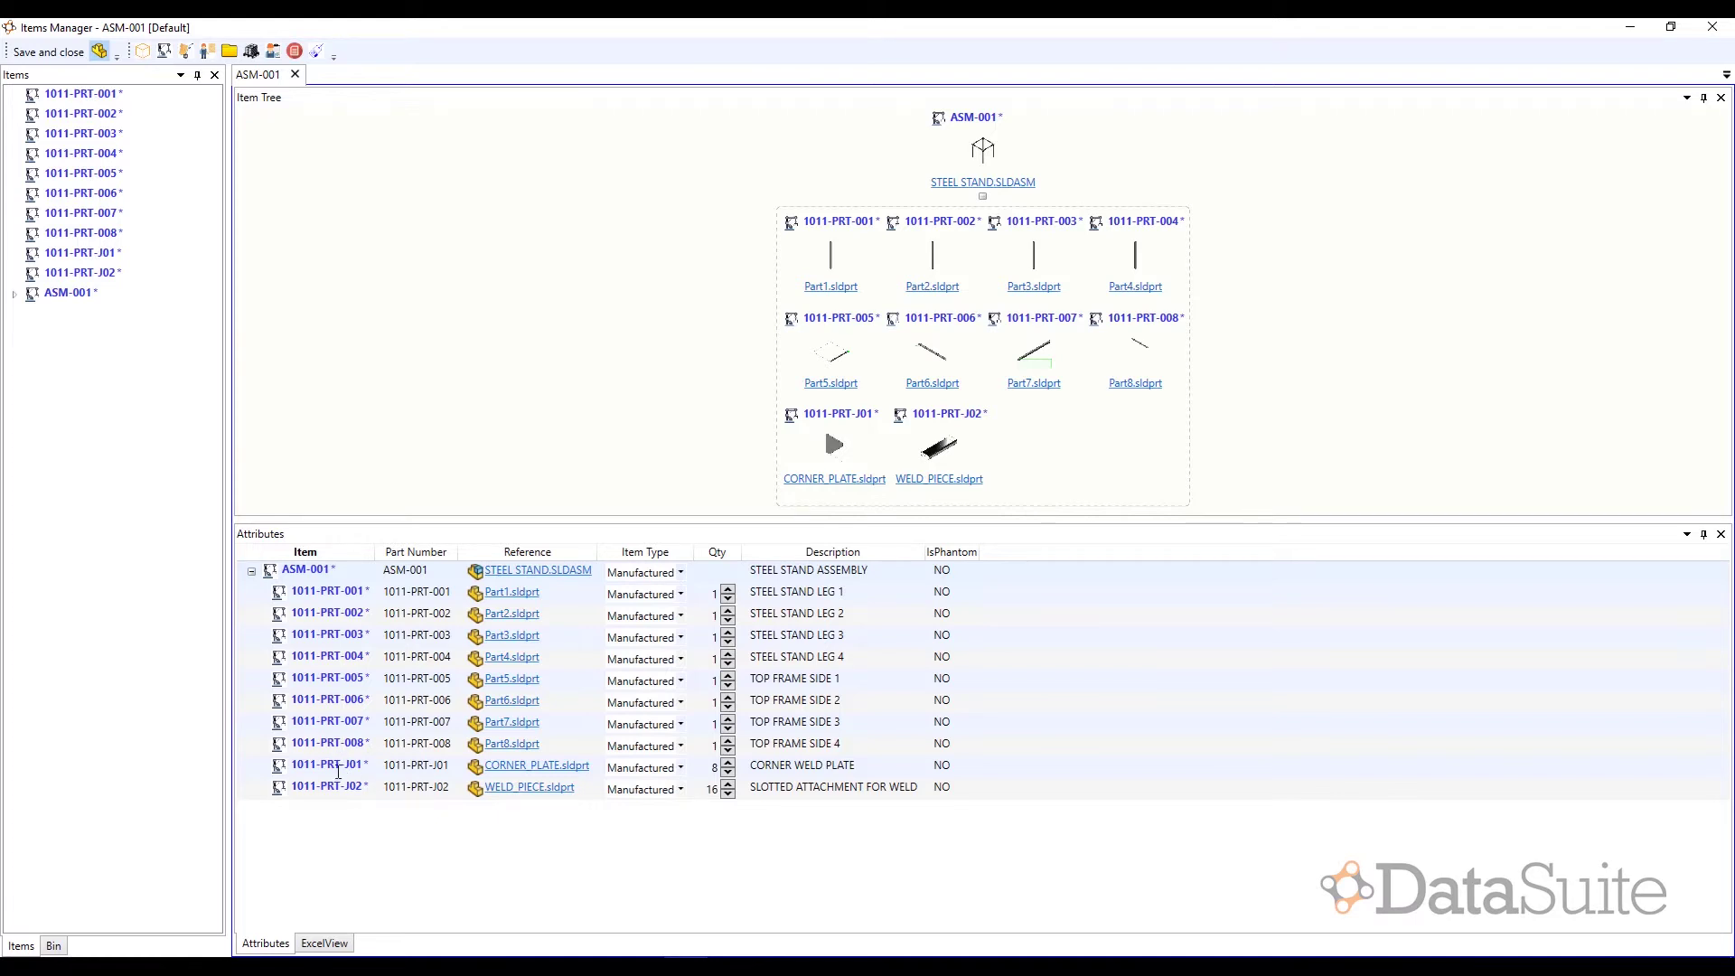
{"action": "left_click", "coordinate": [256, 770]}
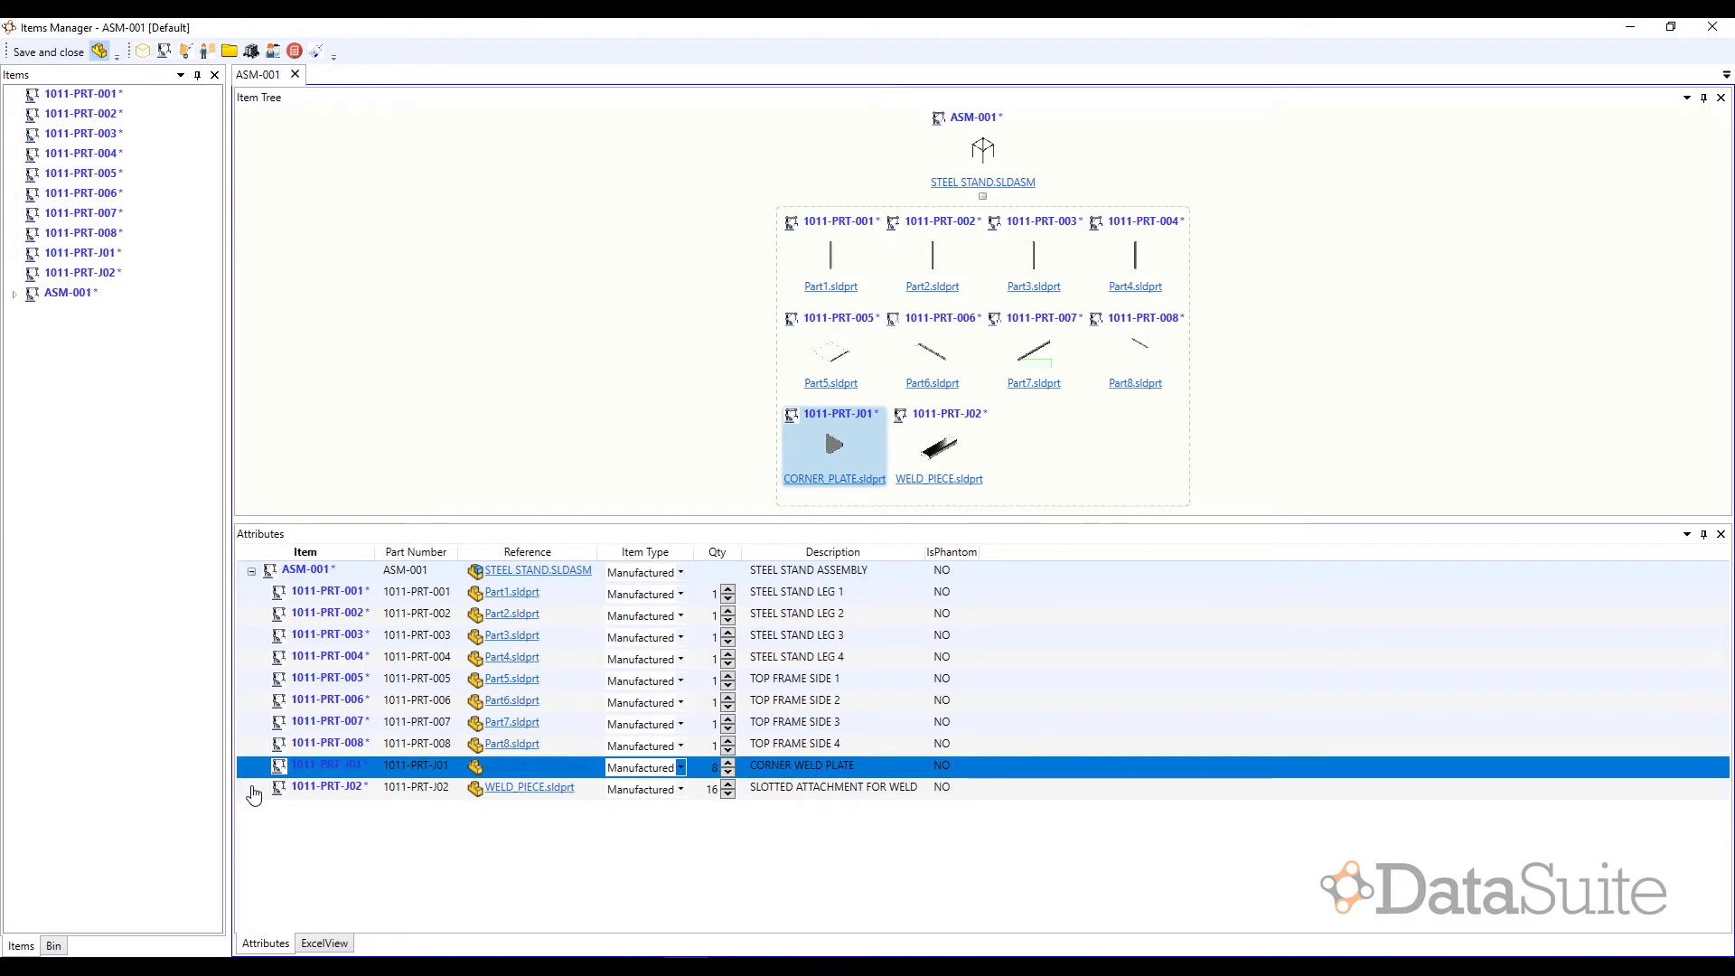
{"action": "left_click", "coordinate": [254, 795]}
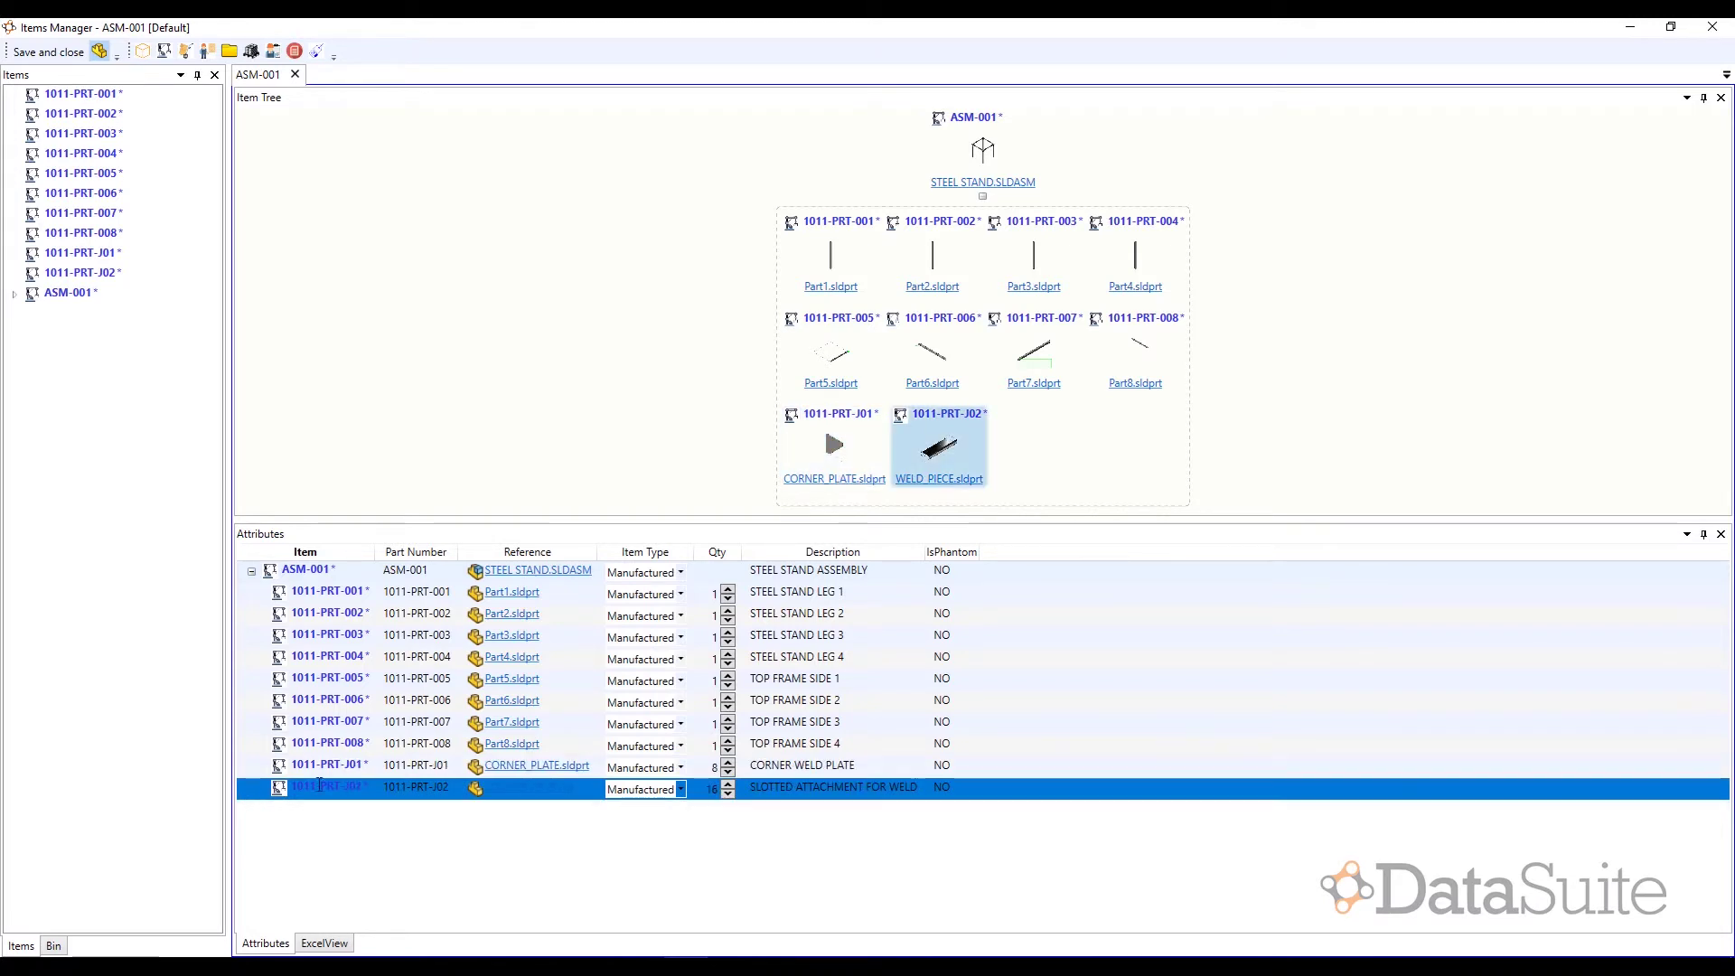